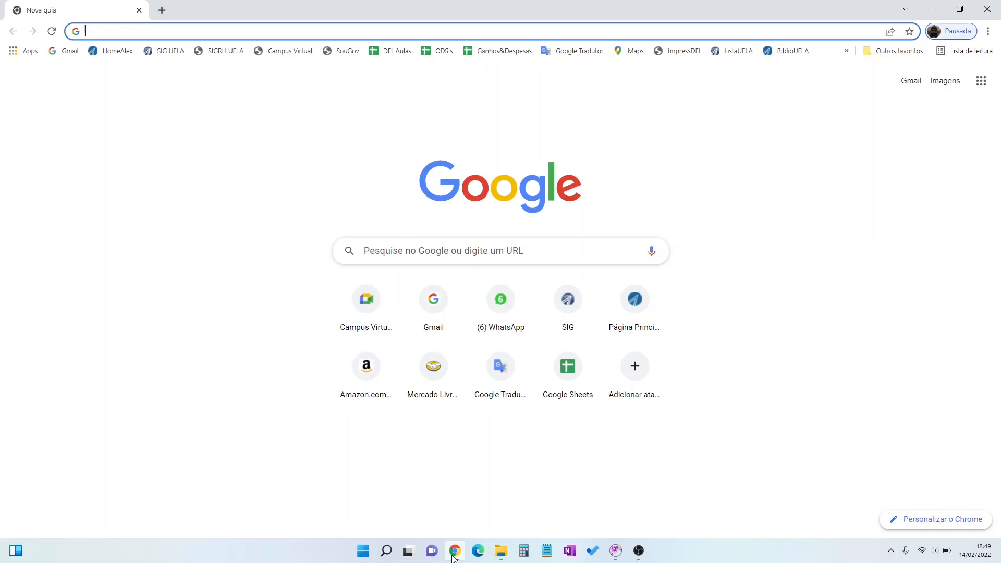
Search the web for "physics tracker" and open the Tracker Video Analysis and Modeling Tool website.
{"action": "left_click", "coordinate": [472, 31]}
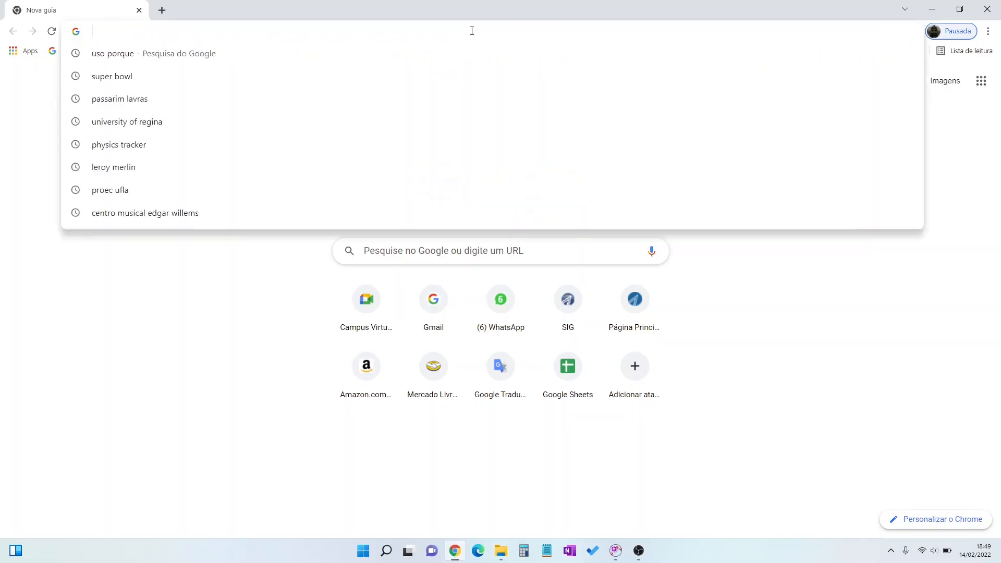
{"action": "type", "text": "phy"}
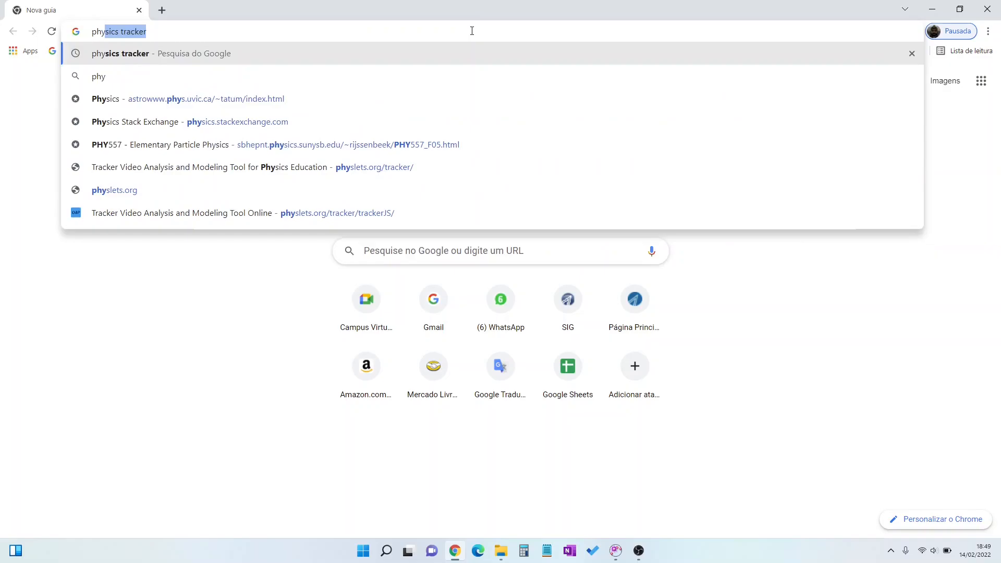
{"action": "key", "text": "Right"}
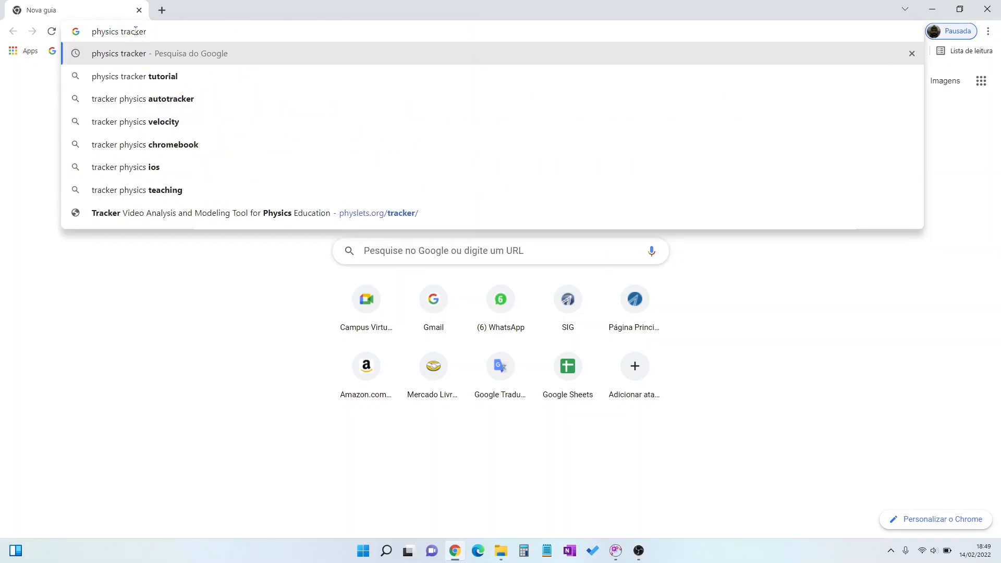
{"action": "left_click_drag", "start_coordinate": [156, 31], "coordinate": [86, 30]}
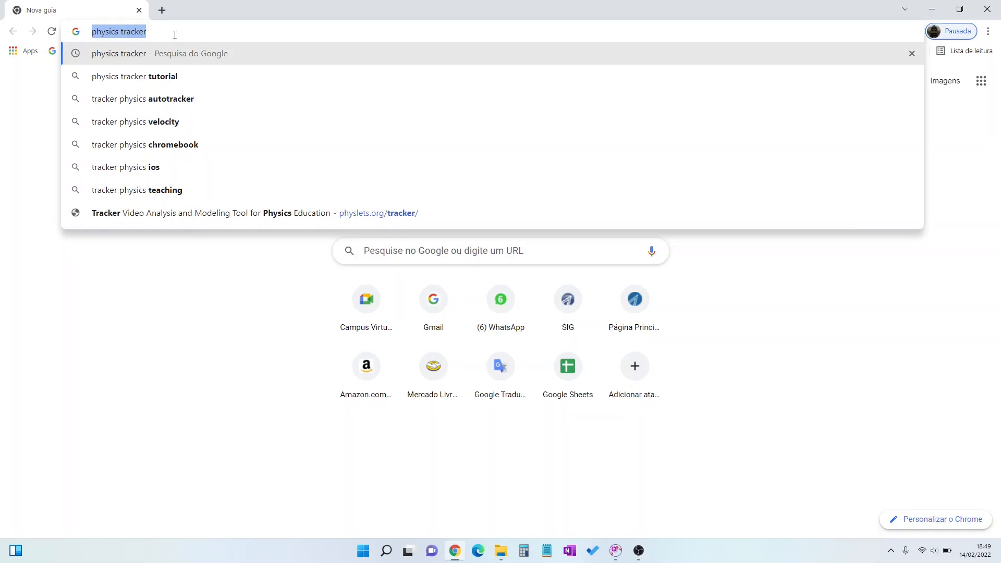
{"action": "key", "text": "Return"}
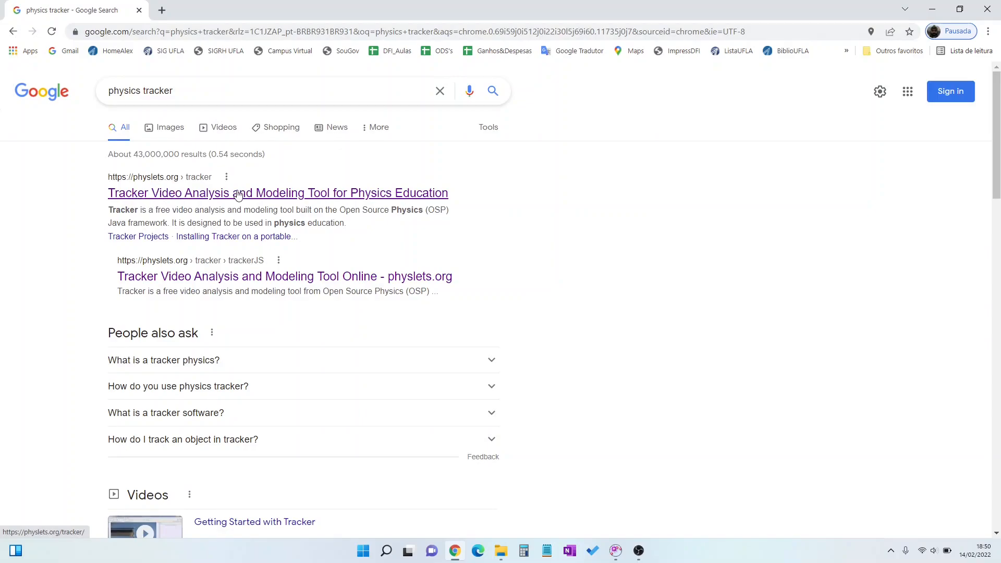
{"action": "left_click", "coordinate": [235, 197]}
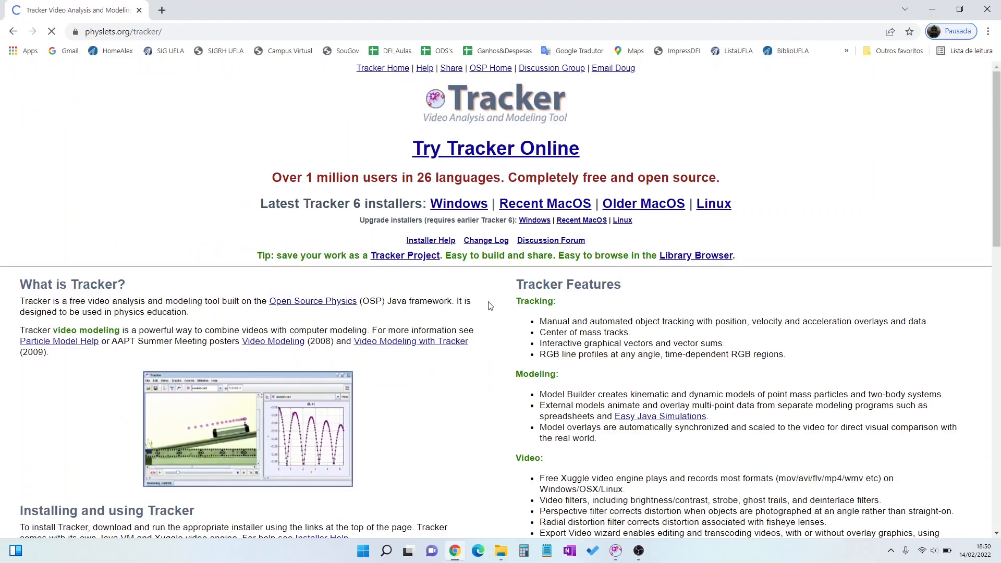
Examine the Tracker 6 installer links for Windows, MacOS and Linux and the link to the online version.
{"action": "left_click_drag", "start_coordinate": [500, 204], "coordinate": [568, 203]}
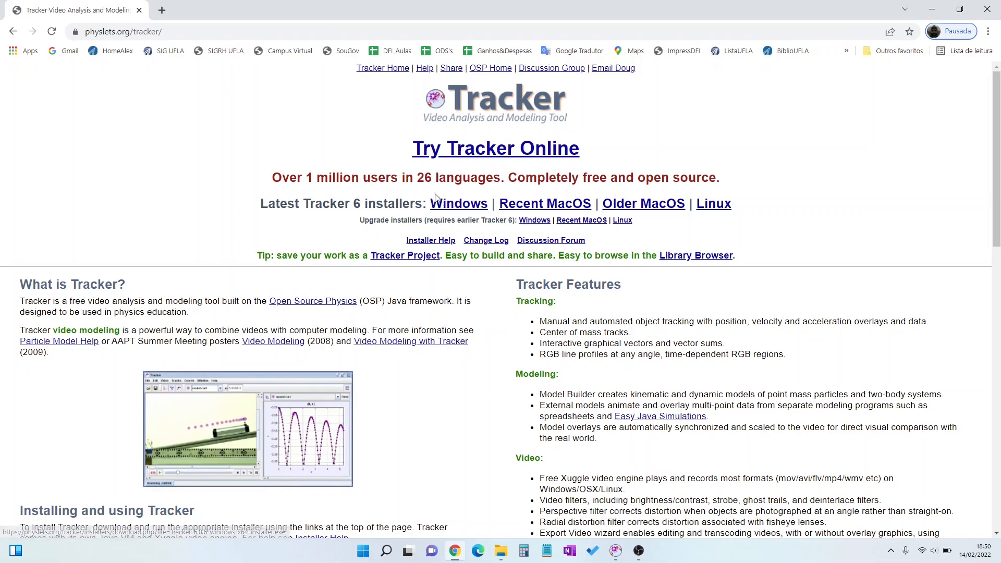
{"action": "double_click", "coordinate": [468, 209]}
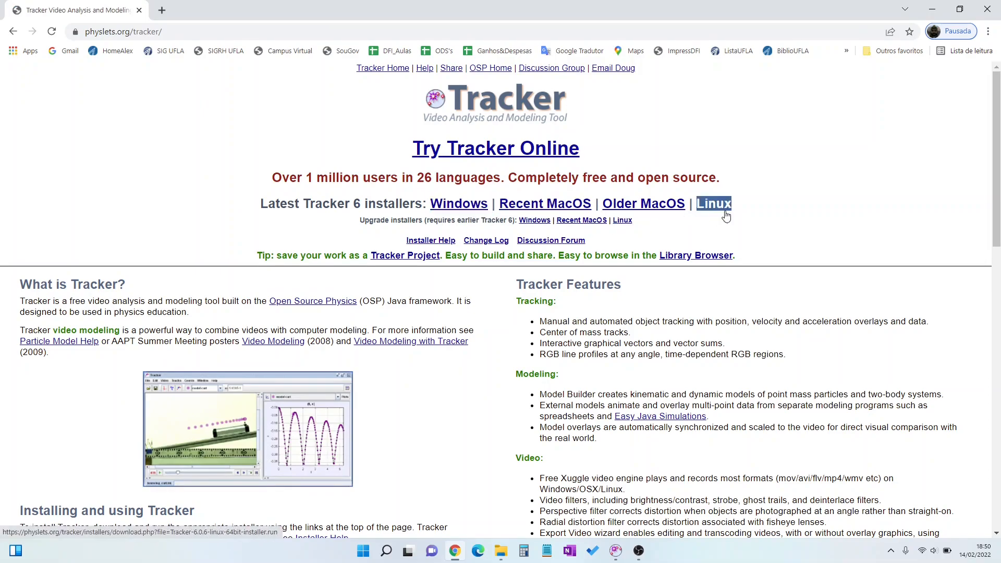
{"action": "triple_click", "coordinate": [563, 155]}
{"action": "left_click", "coordinate": [621, 162]}
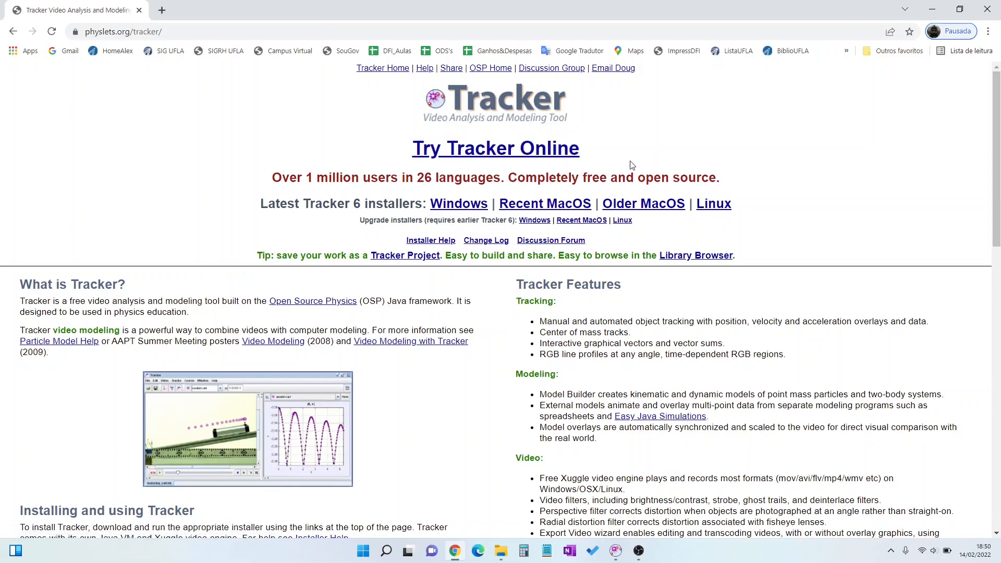
{"action": "triple_click", "coordinate": [503, 155]}
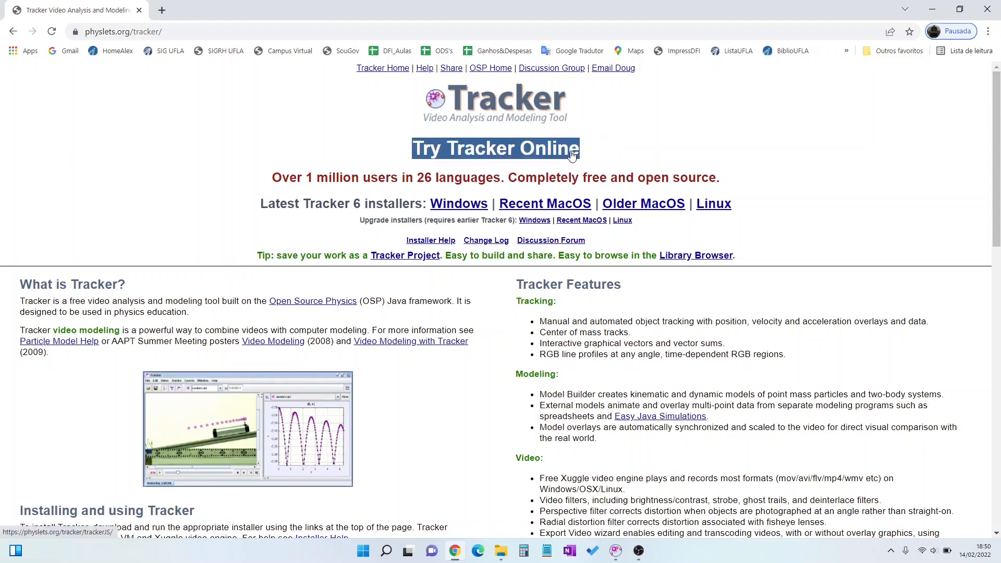
{"action": "left_click", "coordinate": [372, 160]}
{"action": "double_click", "coordinate": [462, 207]}
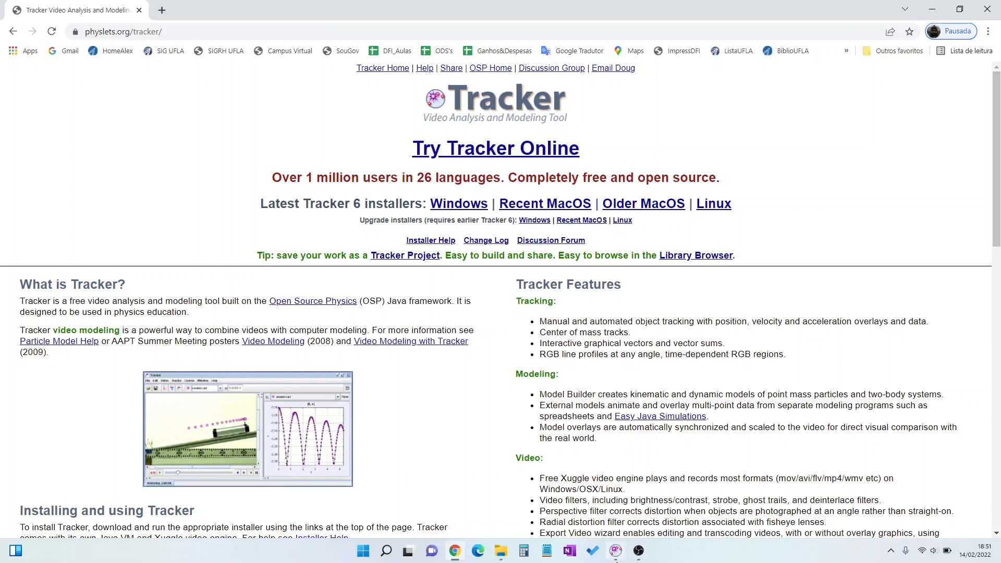
Switch to the Tracker application and open the video IMG_0401.MOV from the ExpMRU folder.
{"action": "mouse_move", "coordinate": [615, 554]}
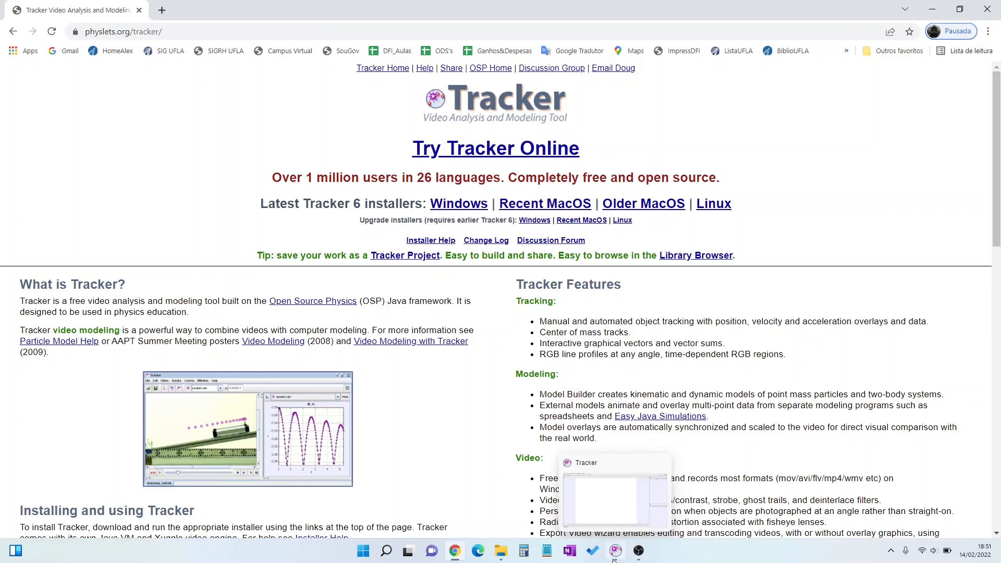
{"action": "left_click", "coordinate": [606, 526]}
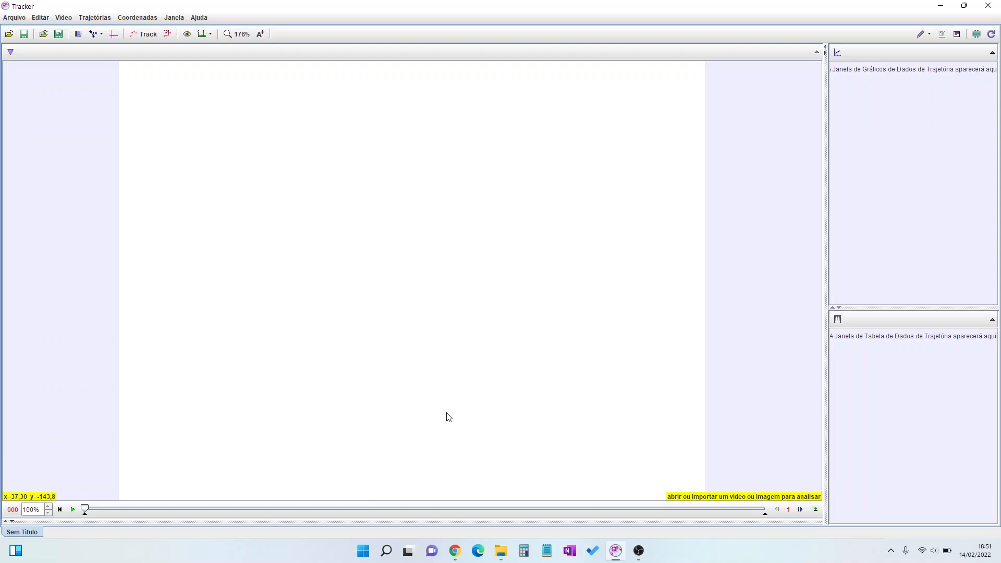
{"action": "left_click", "coordinate": [14, 21]}
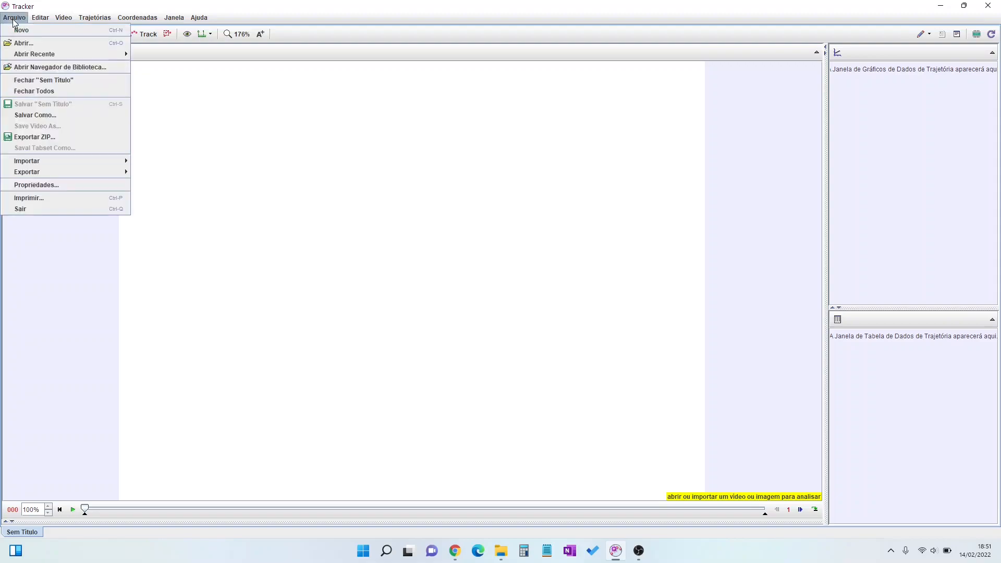
{"action": "left_click", "coordinate": [27, 46]}
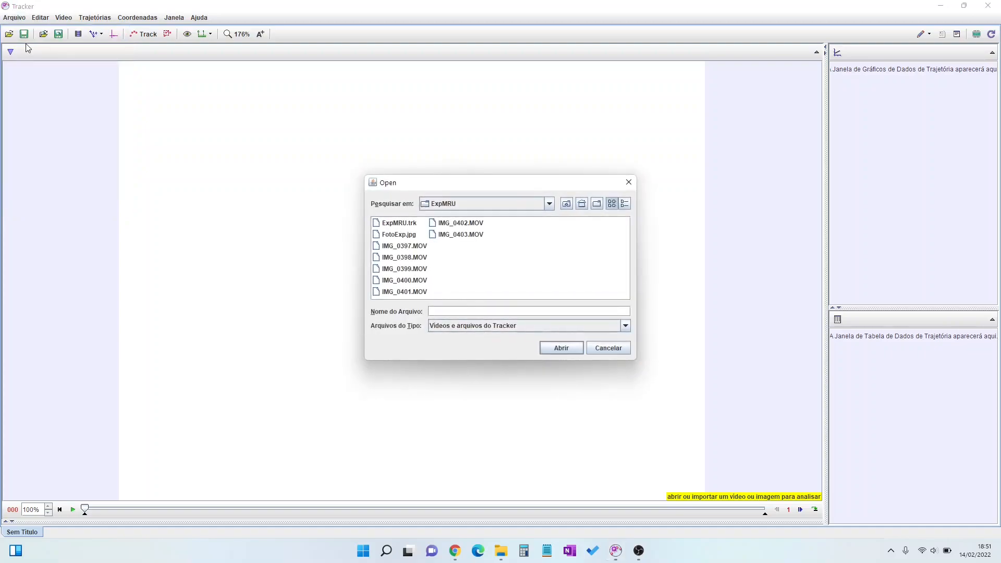
{"action": "left_click", "coordinate": [475, 329]}
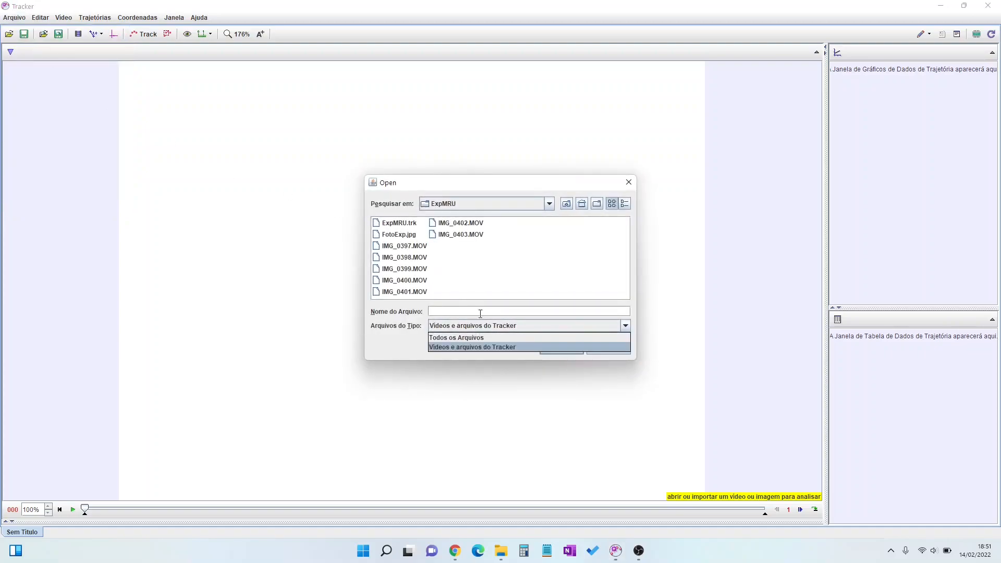
{"action": "left_click", "coordinate": [514, 282]}
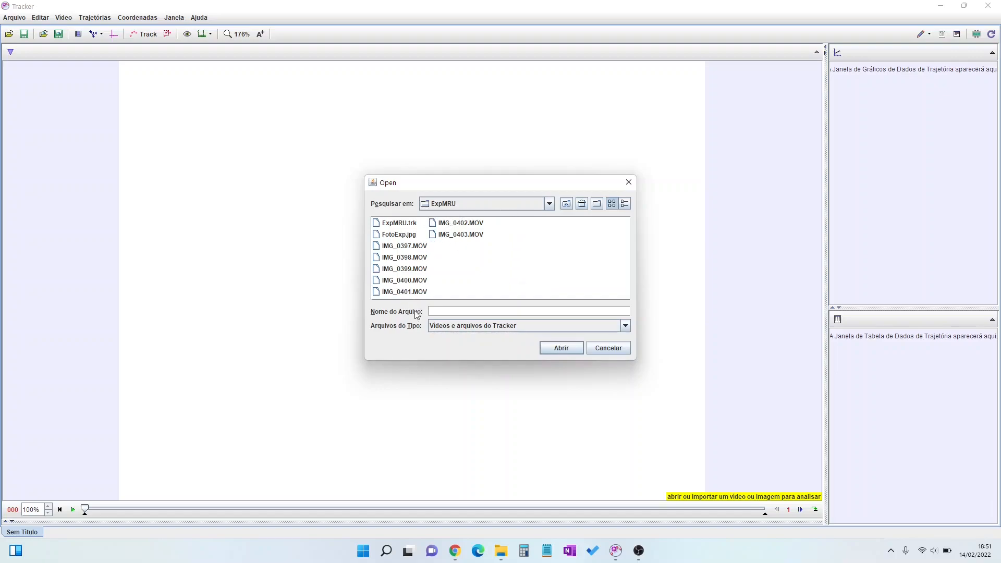
{"action": "left_click", "coordinate": [406, 294]}
{"action": "left_click", "coordinate": [570, 351]}
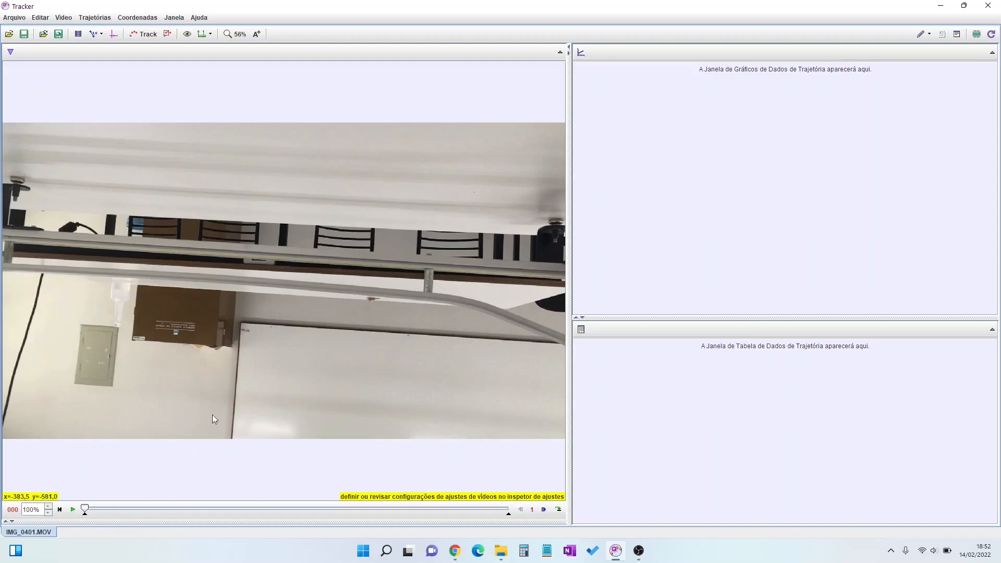
Play the imported video to review the ball's motion, and return it to frame 0.
{"action": "left_click", "coordinate": [72, 512]}
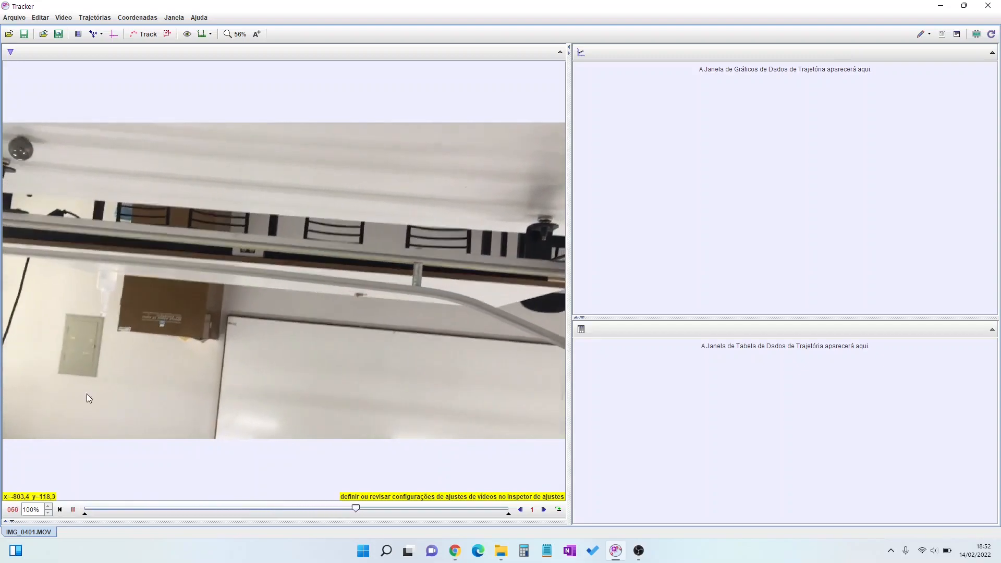
{"action": "left_click", "coordinate": [73, 511]}
{"action": "left_click_drag", "start_coordinate": [496, 511], "coordinate": [81, 512]}
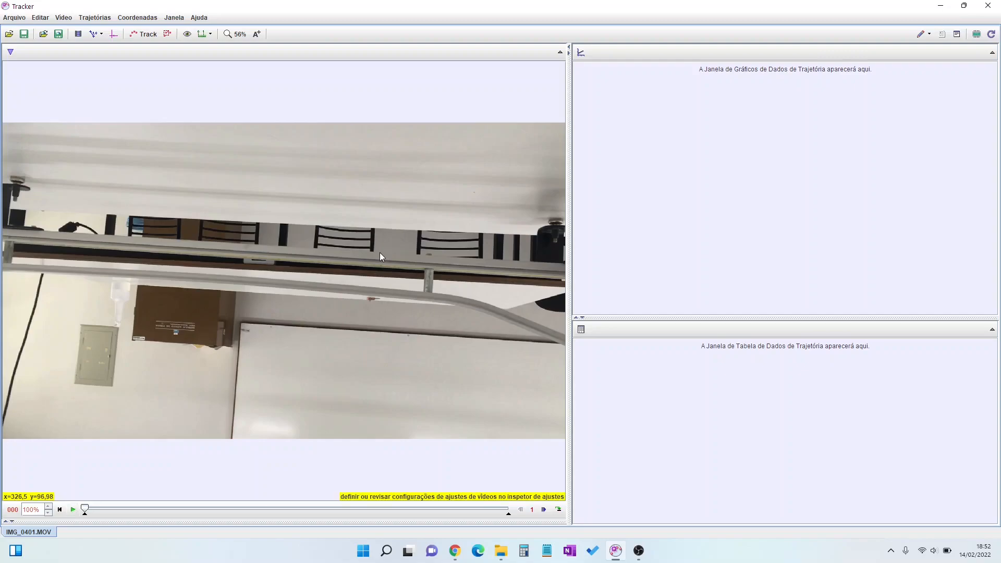
Advance the video to frame 20, where the ball reaches the straight track, and set it as the start frame.
{"action": "left_click_drag", "start_coordinate": [84, 511], "coordinate": [152, 509]}
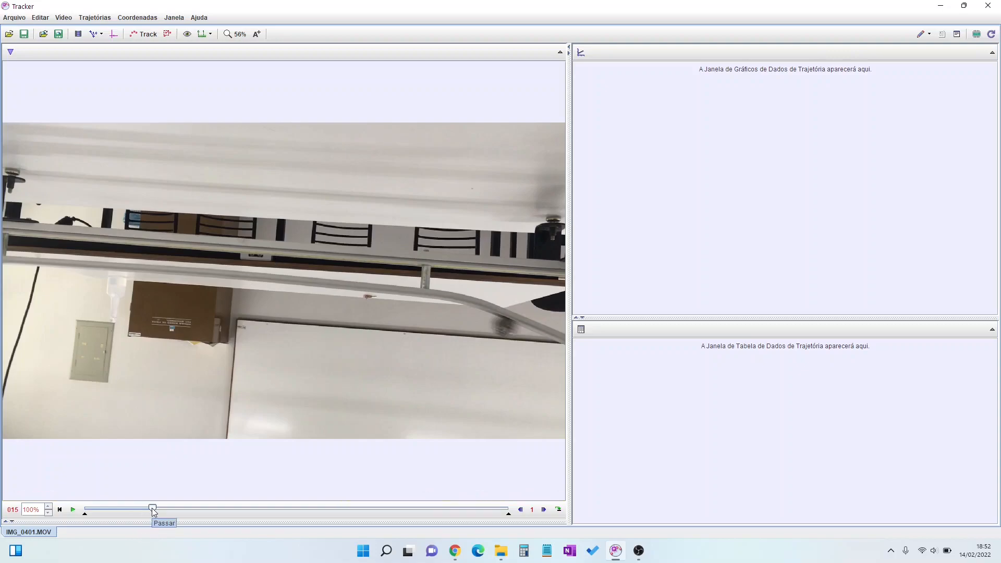
{"action": "left_click_drag", "start_coordinate": [154, 508], "coordinate": [160, 509]}
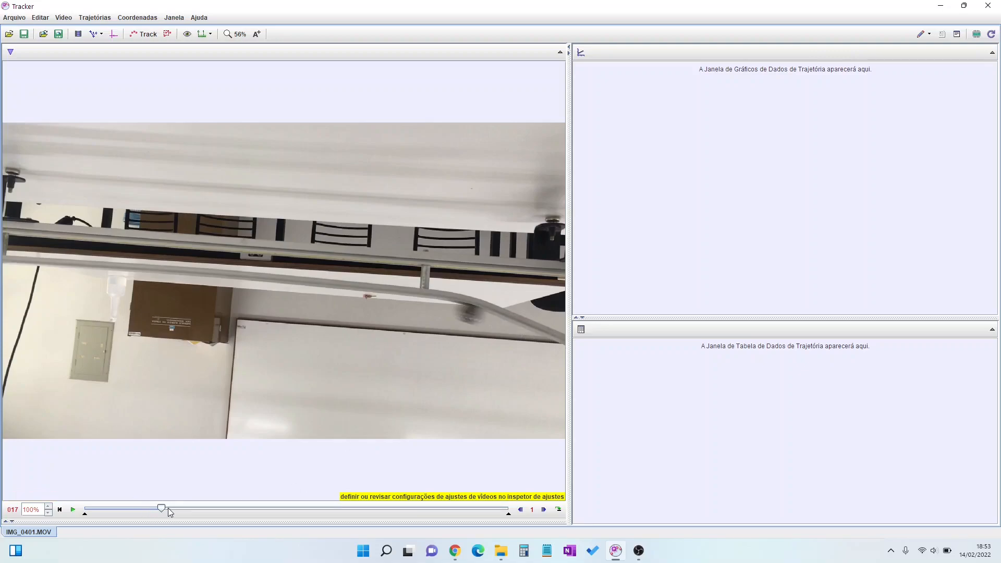
{"action": "left_click_drag", "start_coordinate": [162, 510], "coordinate": [167, 511]}
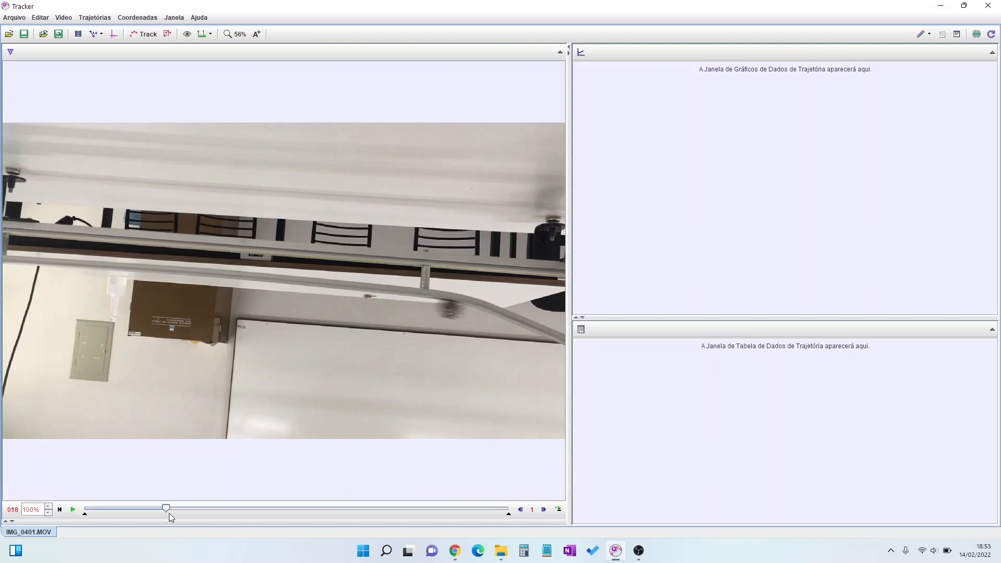
{"action": "left_click_drag", "start_coordinate": [165, 510], "coordinate": [176, 512]}
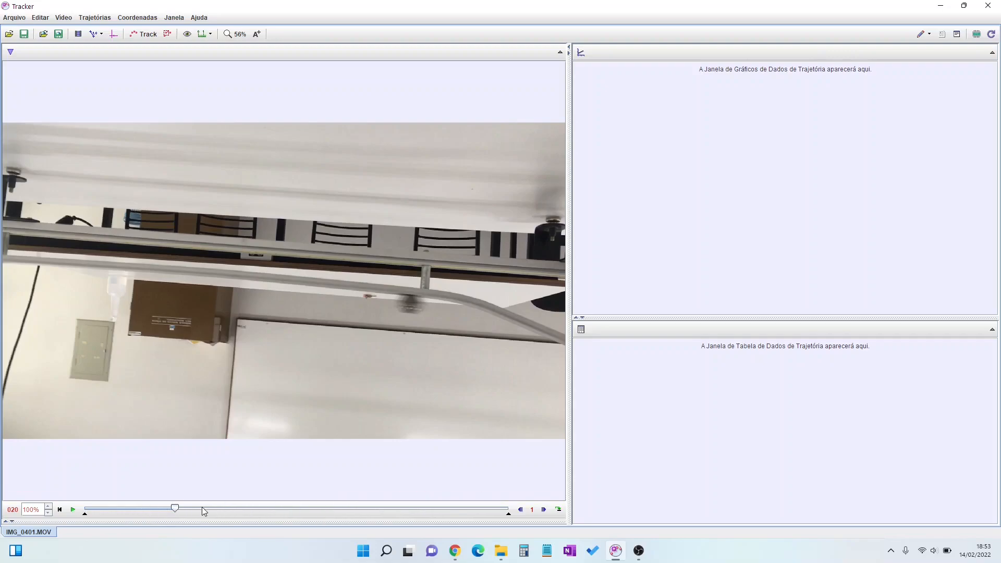
{"action": "right_click", "coordinate": [177, 514]}
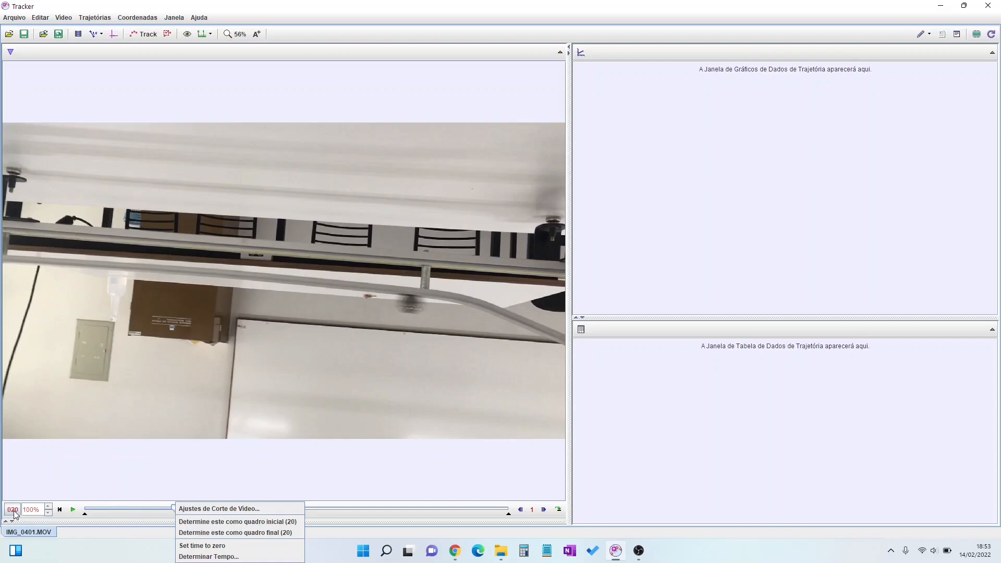
{"action": "left_click", "coordinate": [223, 522]}
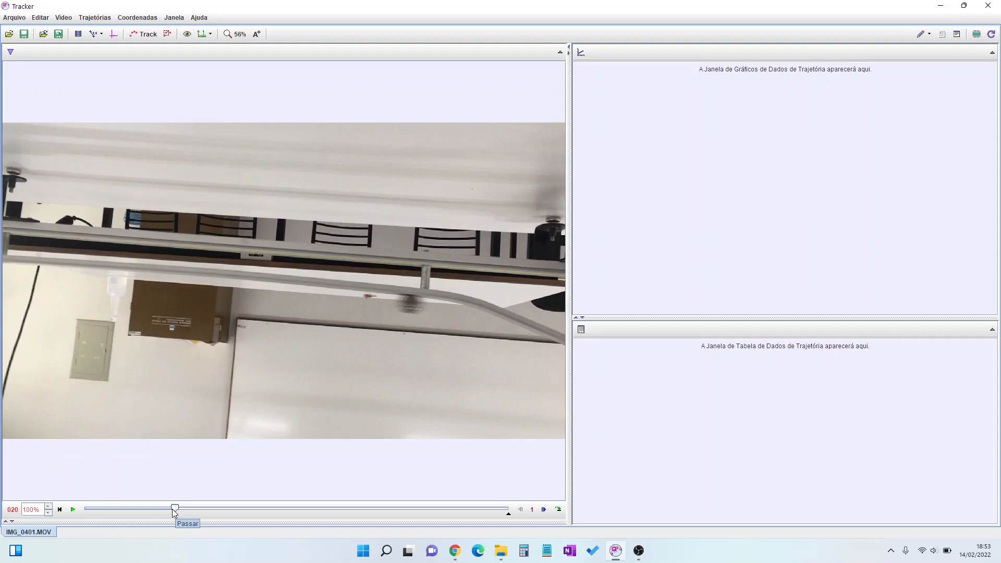
Set frame 40 as the video's end frame and return to the start frame.
{"action": "left_click_drag", "start_coordinate": [176, 509], "coordinate": [265, 510]}
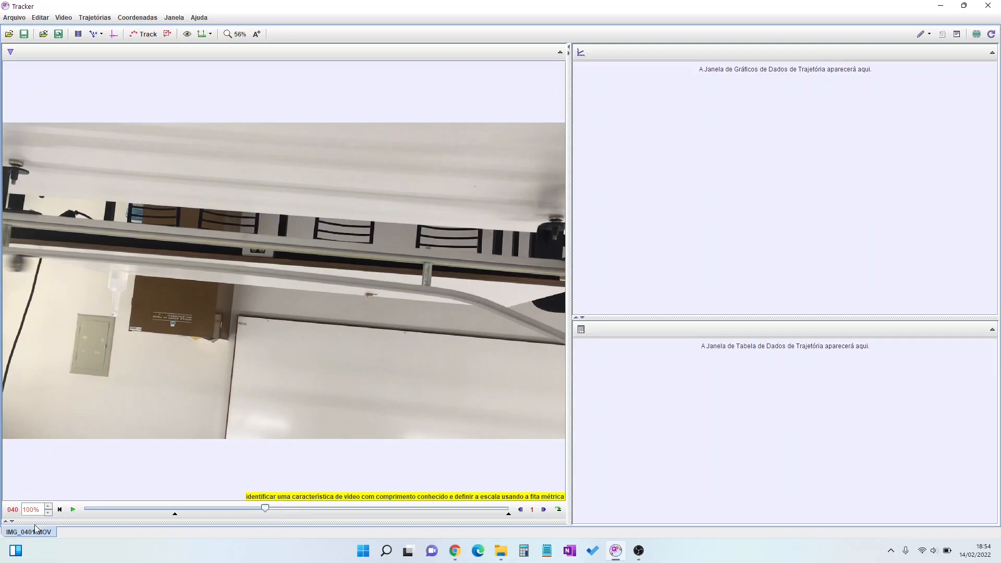
{"action": "right_click", "coordinate": [266, 510]}
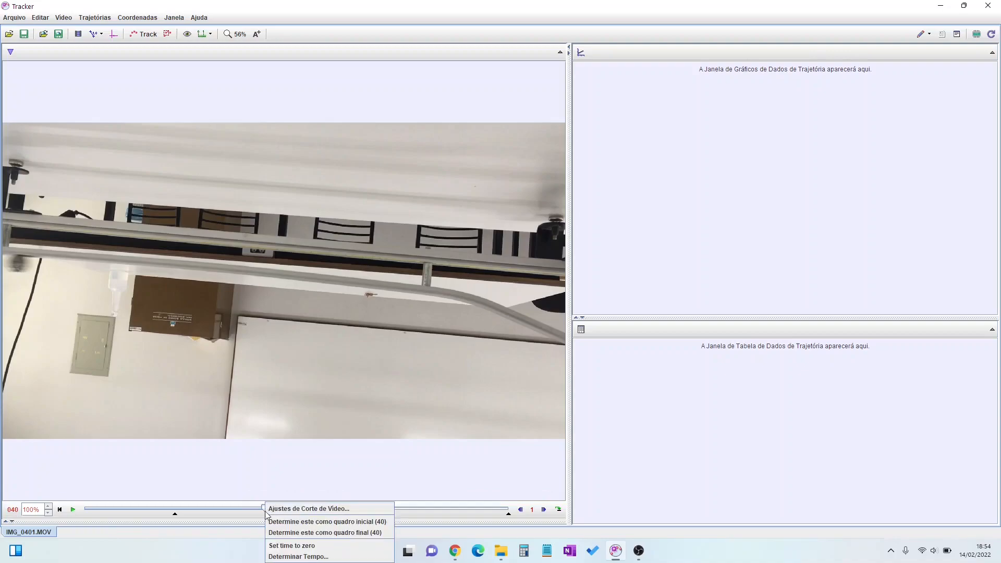
{"action": "left_click", "coordinate": [288, 533]}
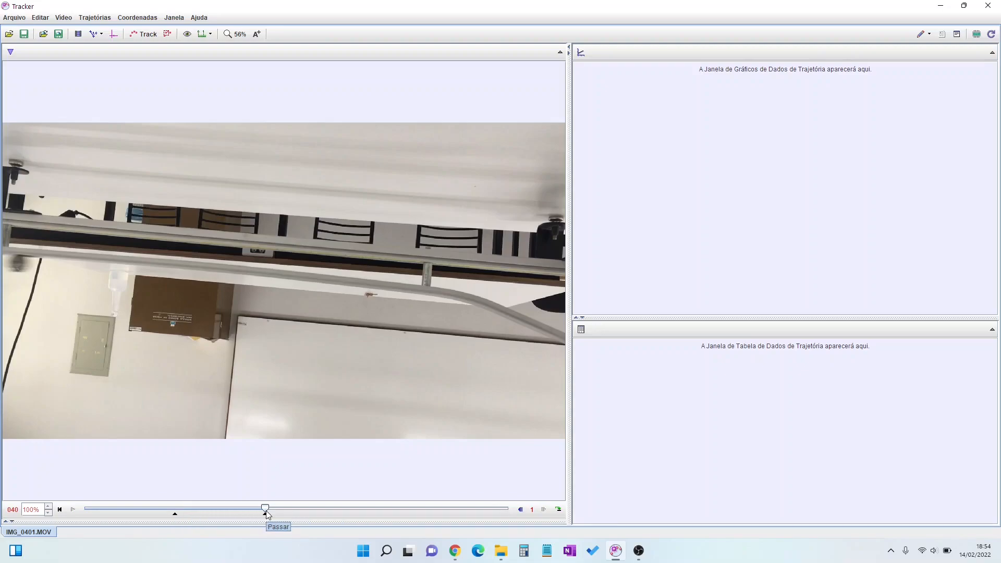
{"action": "left_click_drag", "start_coordinate": [266, 513], "coordinate": [175, 514]}
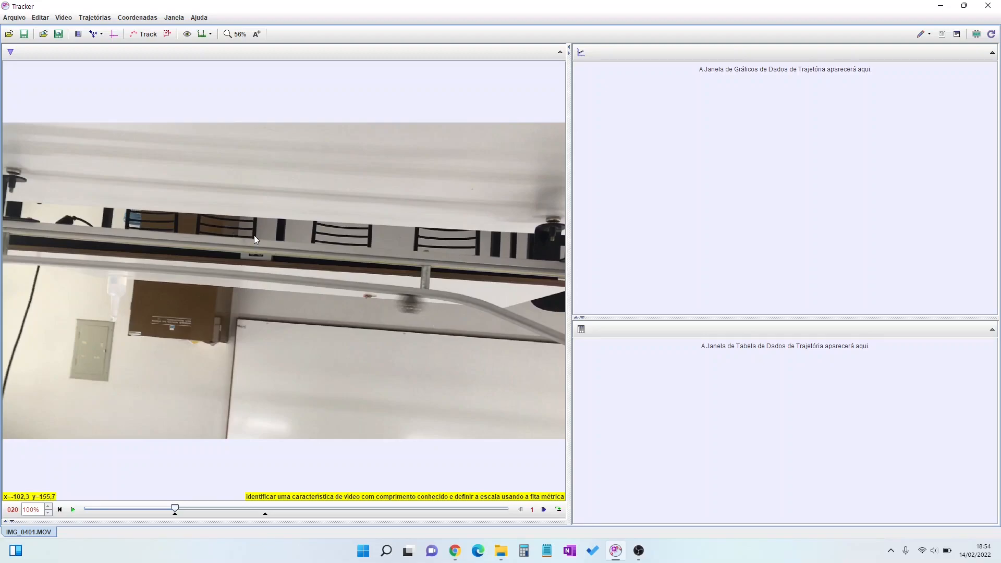
Show the coordinate axes, place the origin on the ball at frame 20, tilt the x-axis to about 175.7° along the track, and check frame 40.
{"action": "left_click", "coordinate": [114, 35]}
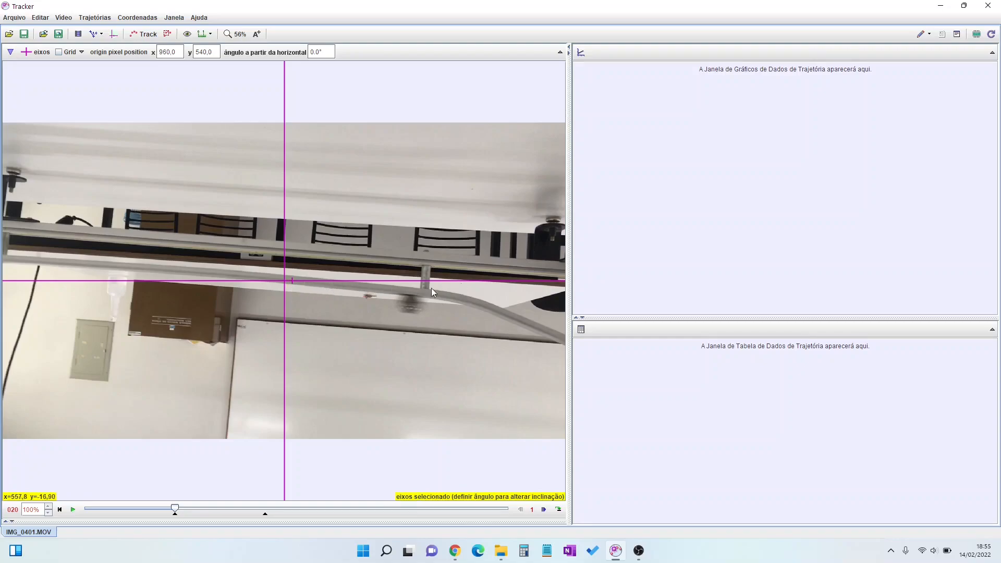
{"action": "left_click_drag", "start_coordinate": [286, 285], "coordinate": [413, 309]}
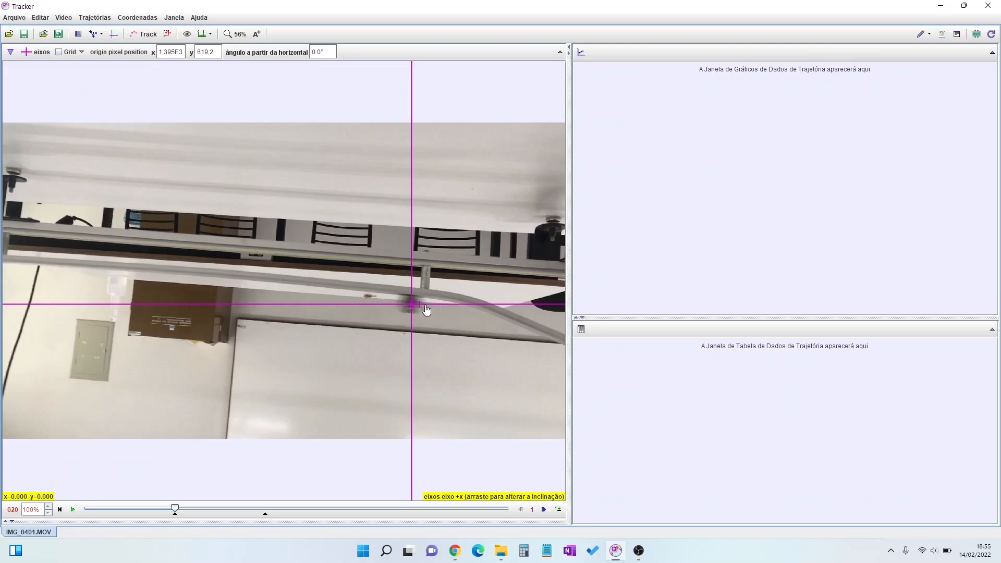
{"action": "left_click_drag", "start_coordinate": [420, 304], "coordinate": [358, 307]}
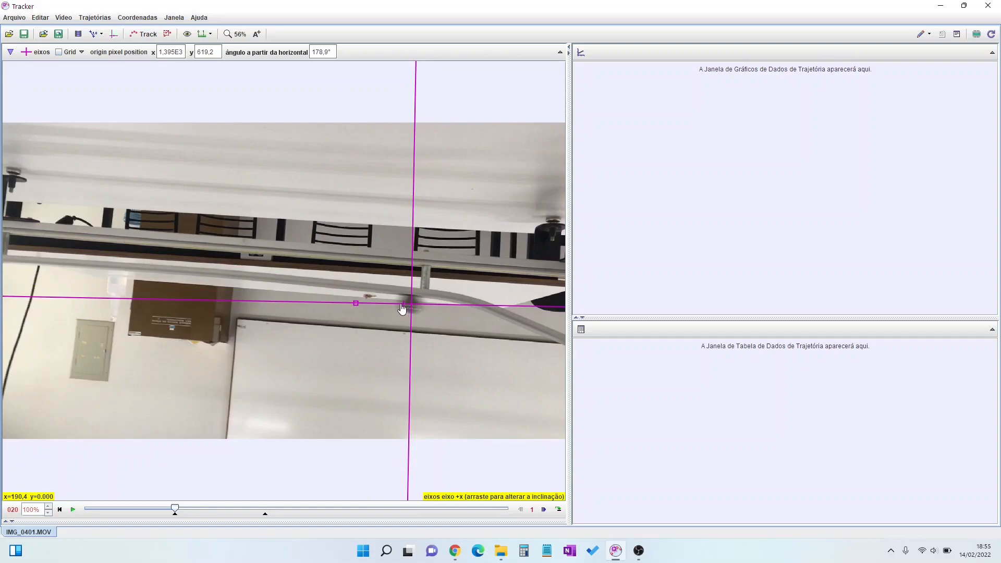
{"action": "left_click_drag", "start_coordinate": [357, 310], "coordinate": [13, 280]}
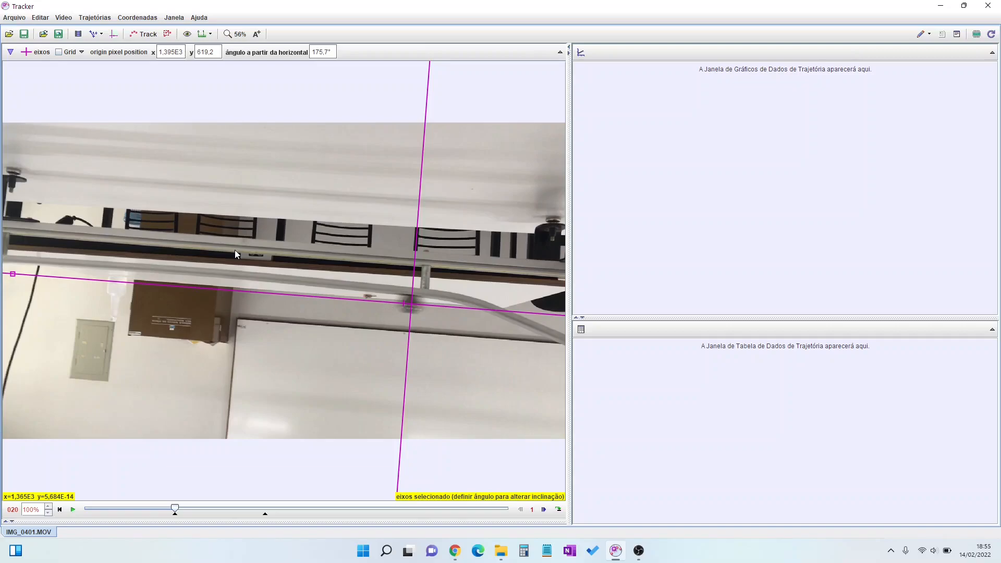
{"action": "left_click_drag", "start_coordinate": [177, 509], "coordinate": [267, 517]}
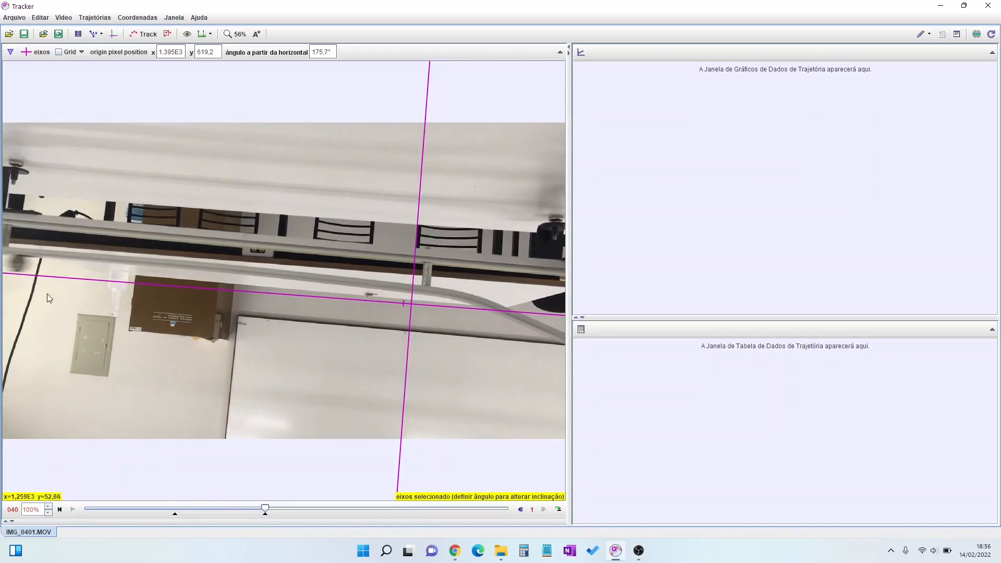
Tilt the x-axis to about 174.2° so it passes through the ball at frame 40.
{"action": "left_click", "coordinate": [412, 303]}
{"action": "left_click_drag", "start_coordinate": [405, 309], "coordinate": [19, 269]}
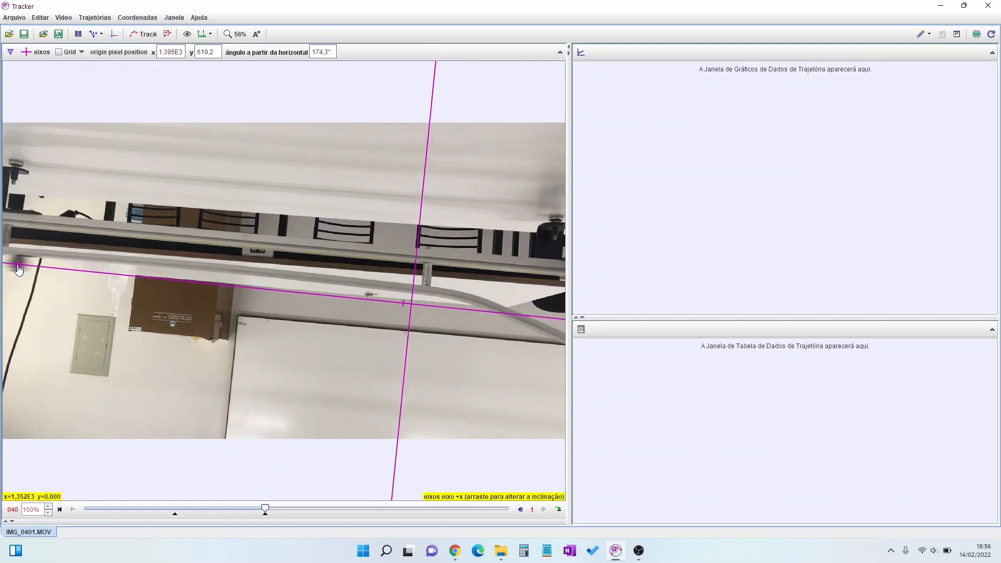
{"action": "left_click_drag", "start_coordinate": [18, 269], "coordinate": [18, 265]}
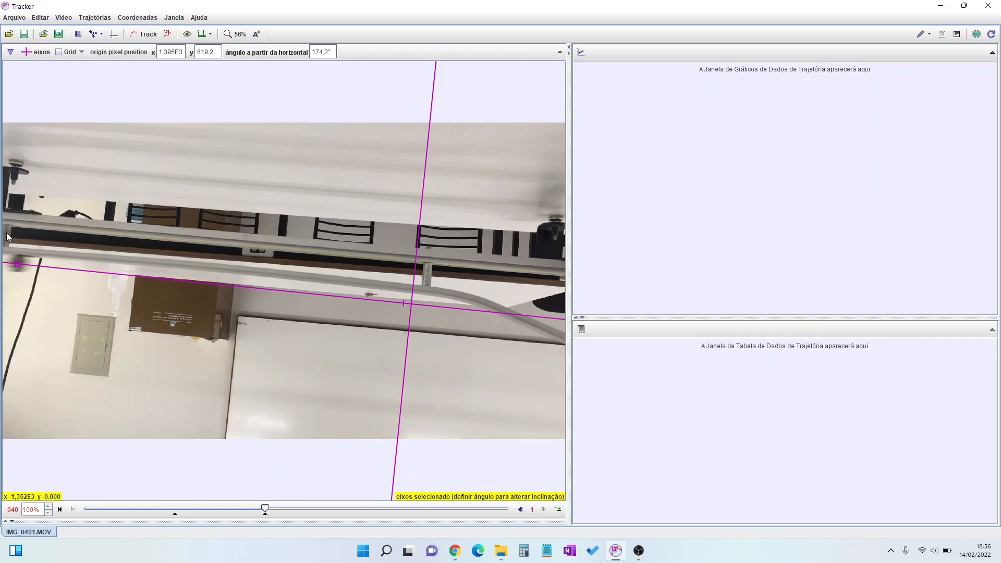
Add a calibration stick (Bastão de Medição) and stretch it between the two supports of the straight track.
{"action": "left_click", "coordinate": [104, 34]}
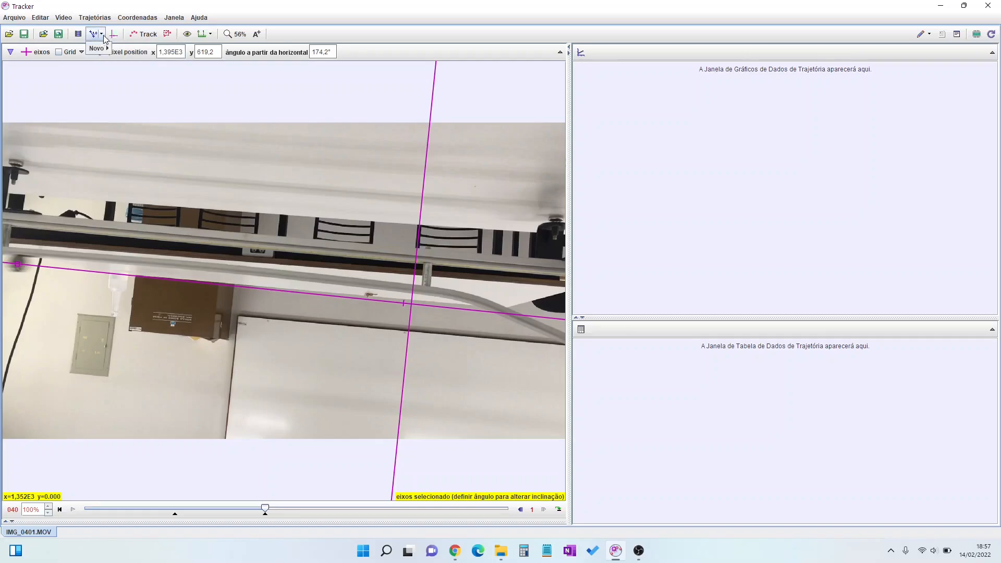
{"action": "mouse_move", "coordinate": [103, 48]}
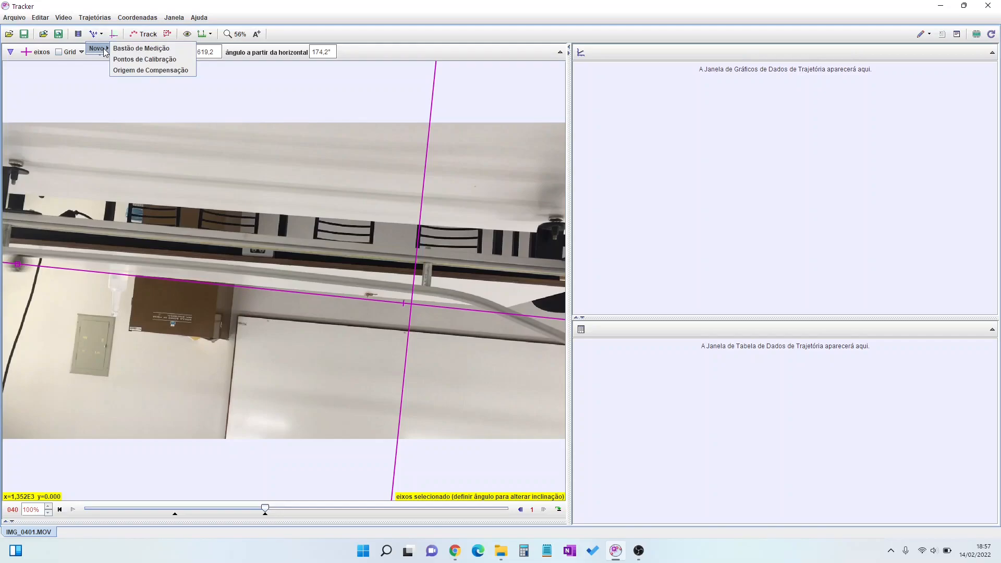
{"action": "left_click", "coordinate": [139, 49]}
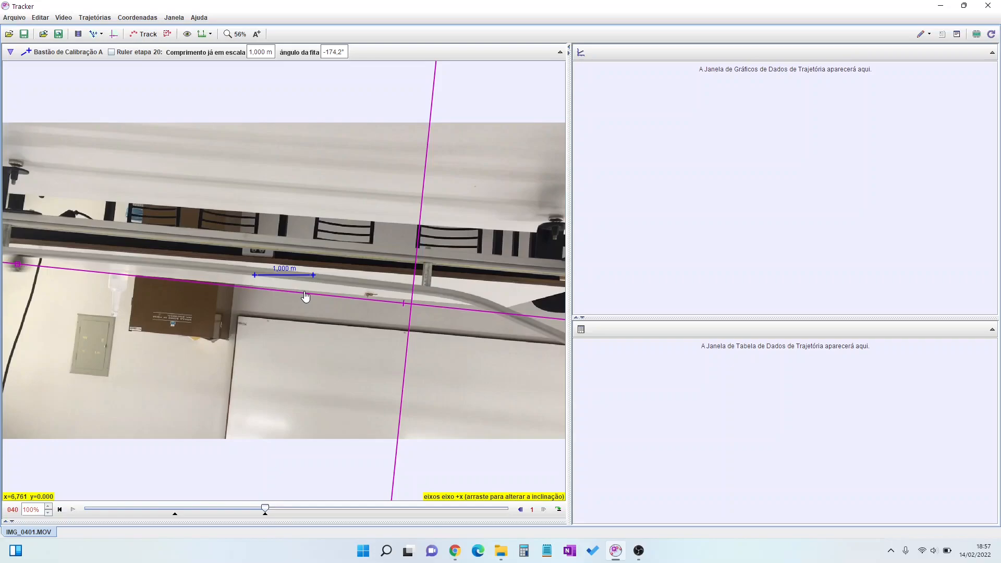
{"action": "left_click_drag", "start_coordinate": [314, 275], "coordinate": [427, 282]}
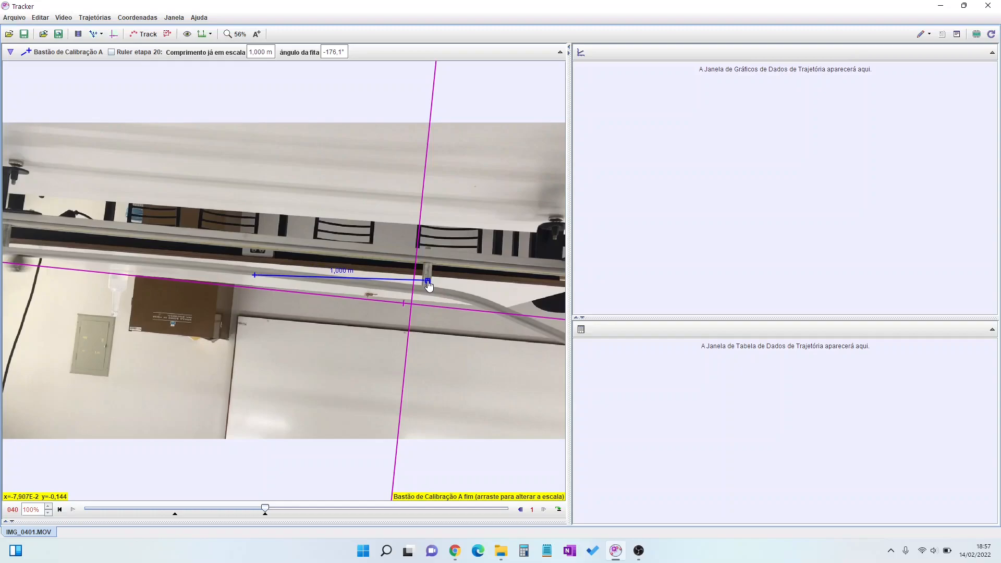
{"action": "left_click_drag", "start_coordinate": [255, 276], "coordinate": [7, 234]}
{"action": "left_click_drag", "start_coordinate": [428, 281], "coordinate": [429, 269]}
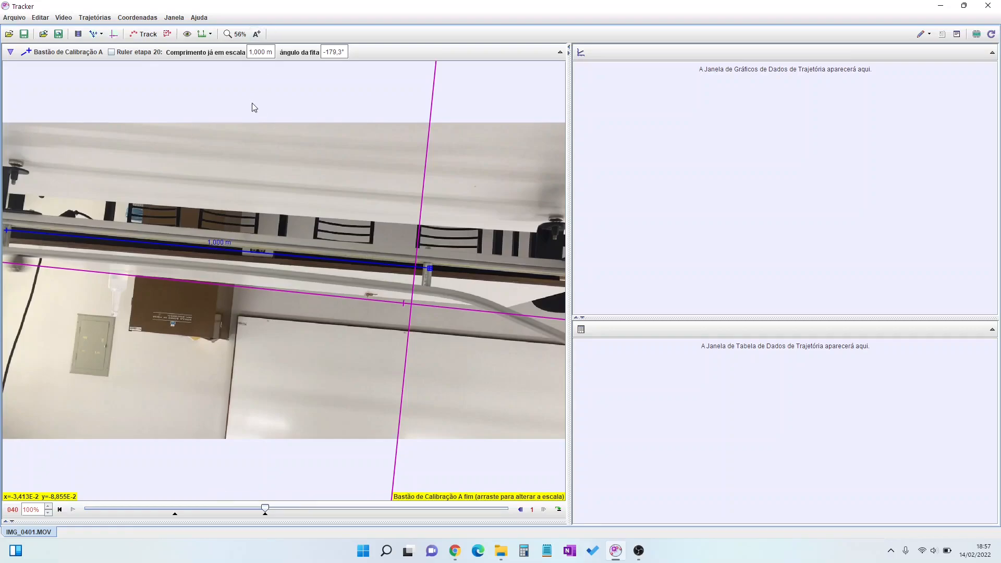
Set the calibration stick's length to 0,65 m and, back at frame 20, fine-tune both its ends on the track supports.
{"action": "left_click", "coordinate": [266, 53]}
{"action": "type", "text": "0,65"}
{"action": "key", "text": "Return"}
{"action": "left_click_drag", "start_coordinate": [265, 509], "coordinate": [173, 512]}
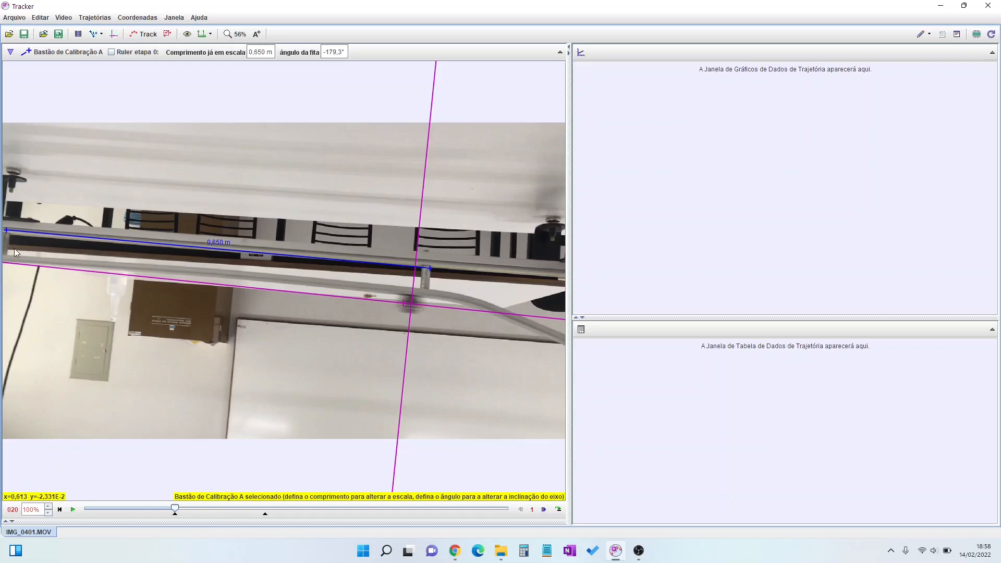
{"action": "left_click_drag", "start_coordinate": [6, 231], "coordinate": [6, 242]}
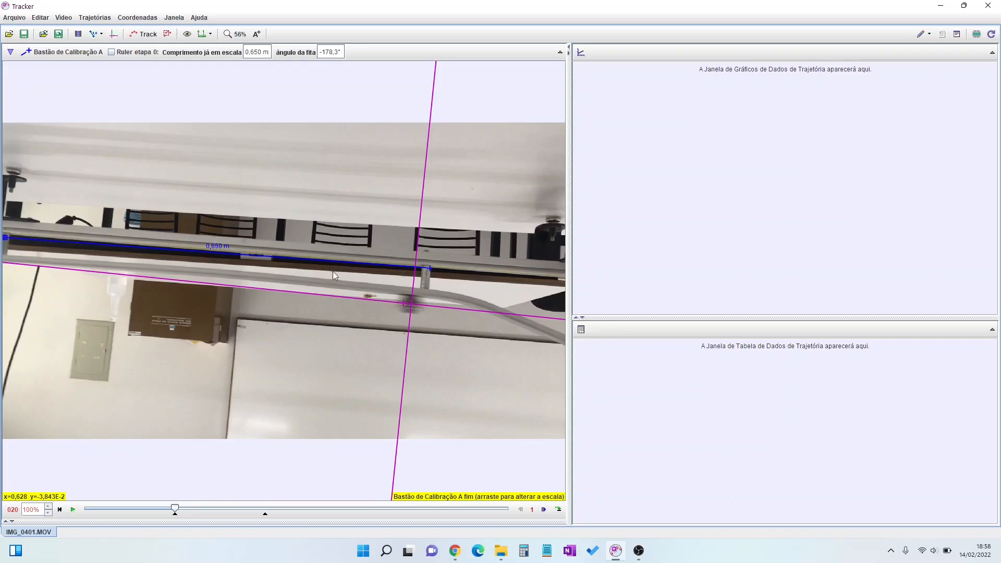
{"action": "left_click_drag", "start_coordinate": [431, 275], "coordinate": [430, 276]}
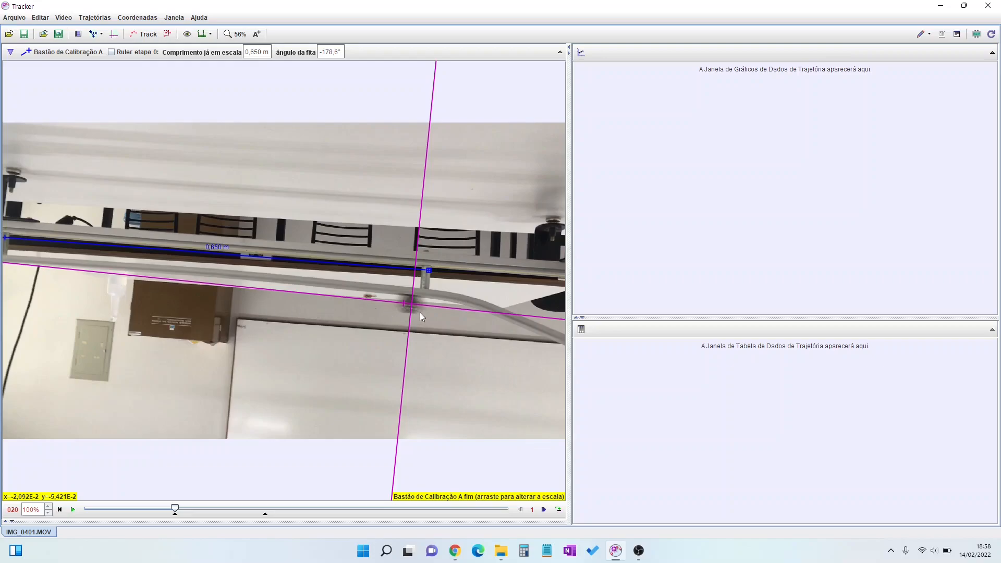
Hide the coordinate axes and create a new point mass (Ponto de Massa) track for the ball.
{"action": "left_click", "coordinate": [114, 35]}
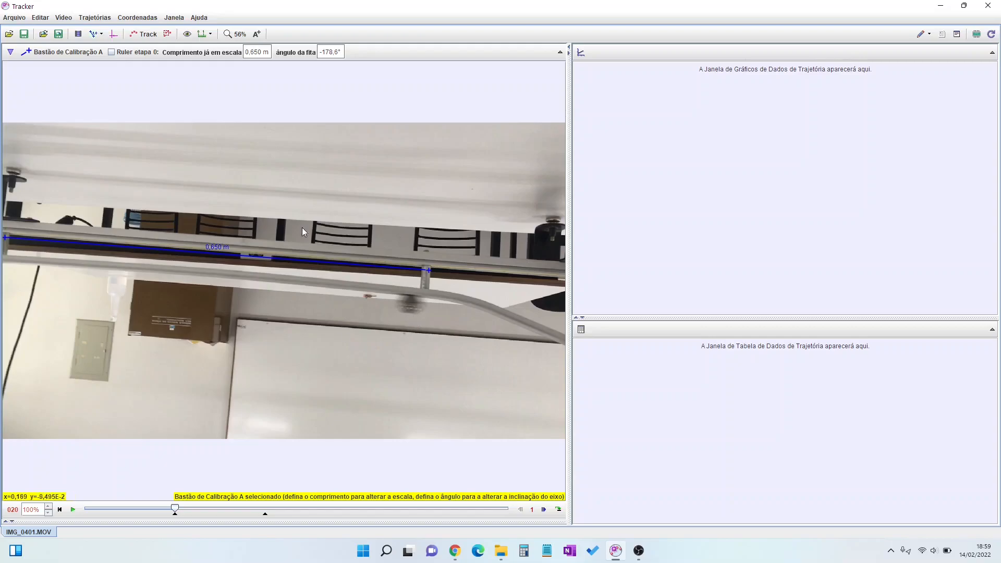
{"action": "left_click", "coordinate": [97, 18]}
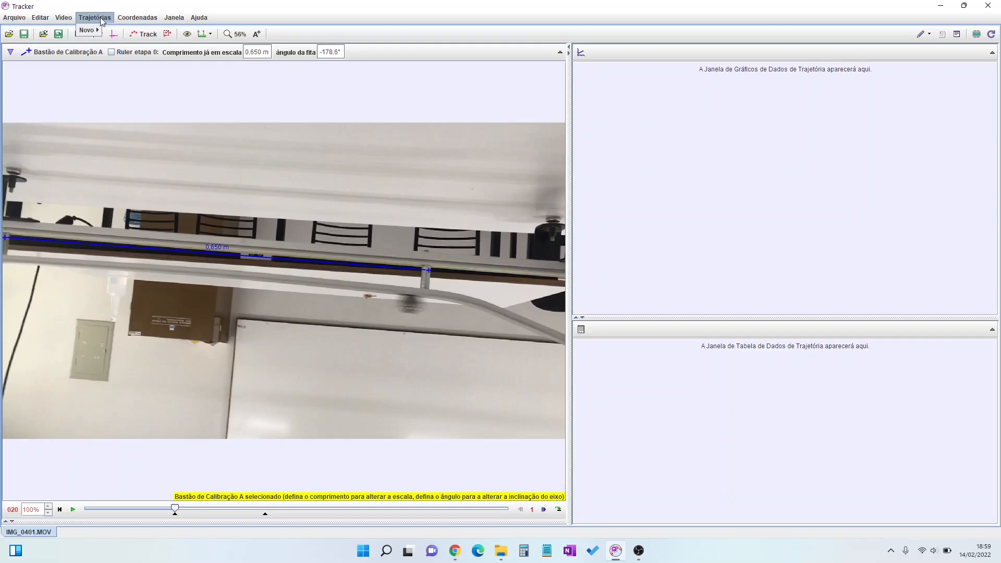
{"action": "mouse_move", "coordinate": [96, 32]}
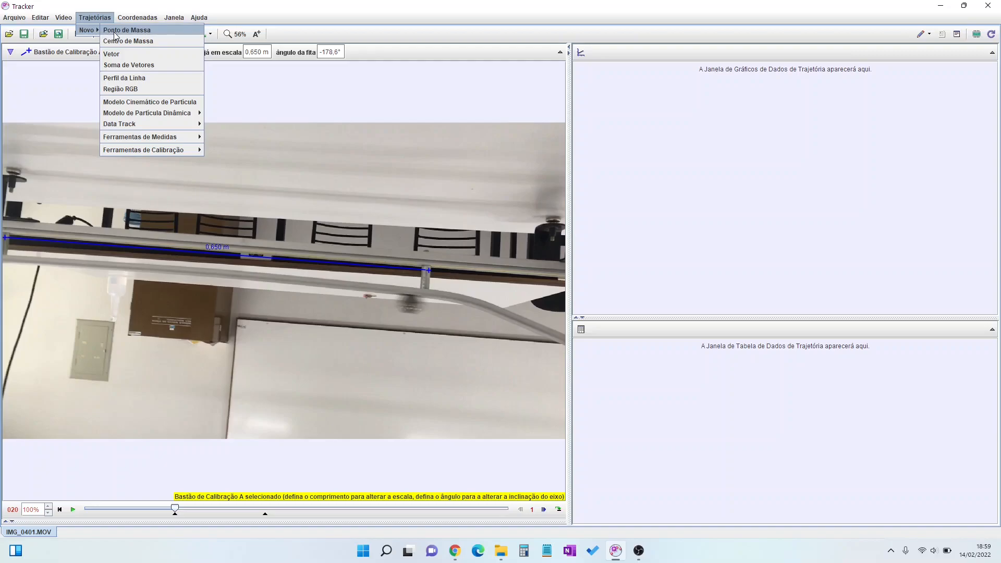
{"action": "left_click", "coordinate": [116, 31]}
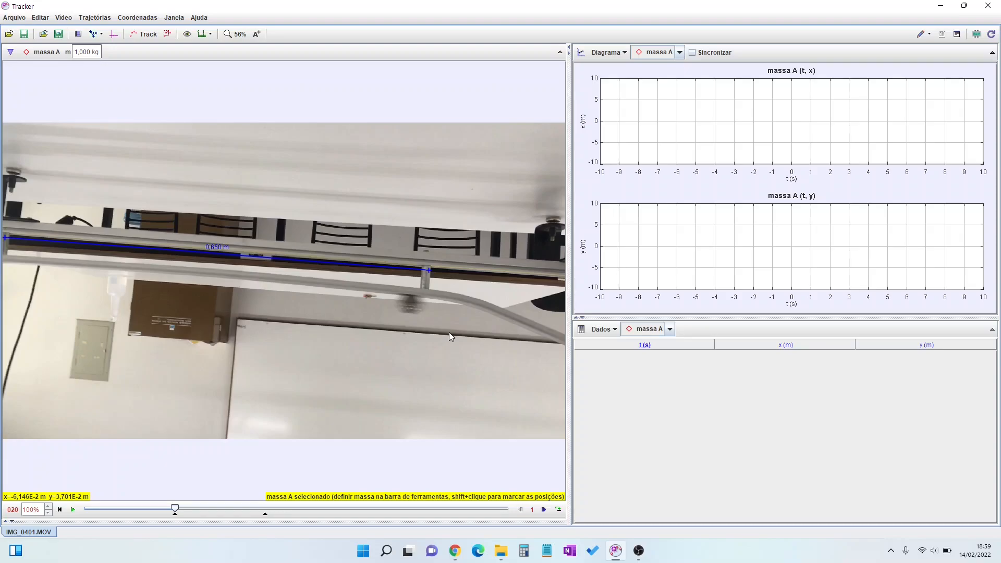
Mark the ball's position with the point mass in every frame from 20 to 40.
{"action": "key", "text": "shift"}
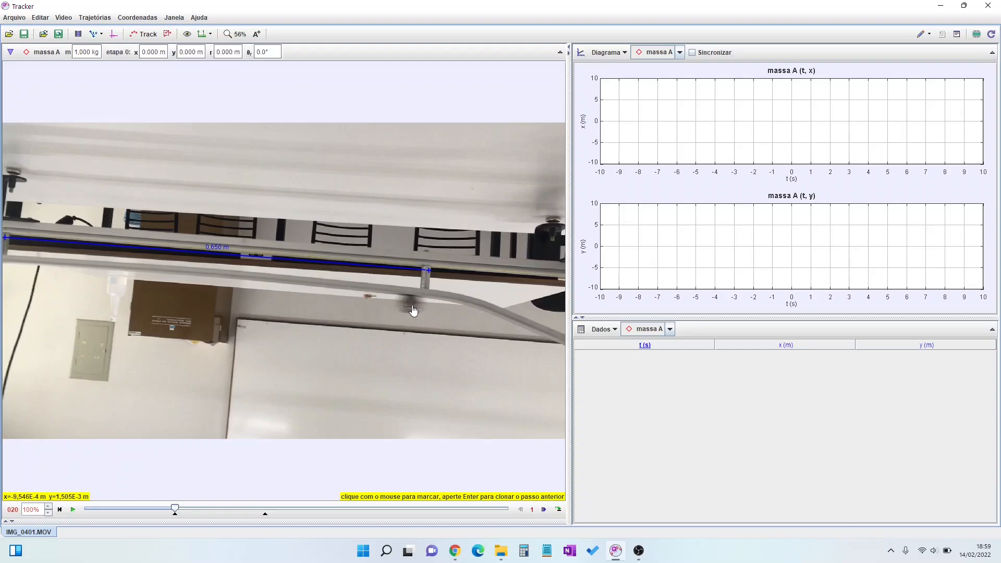
{"action": "left_click", "coordinate": [411, 305]}
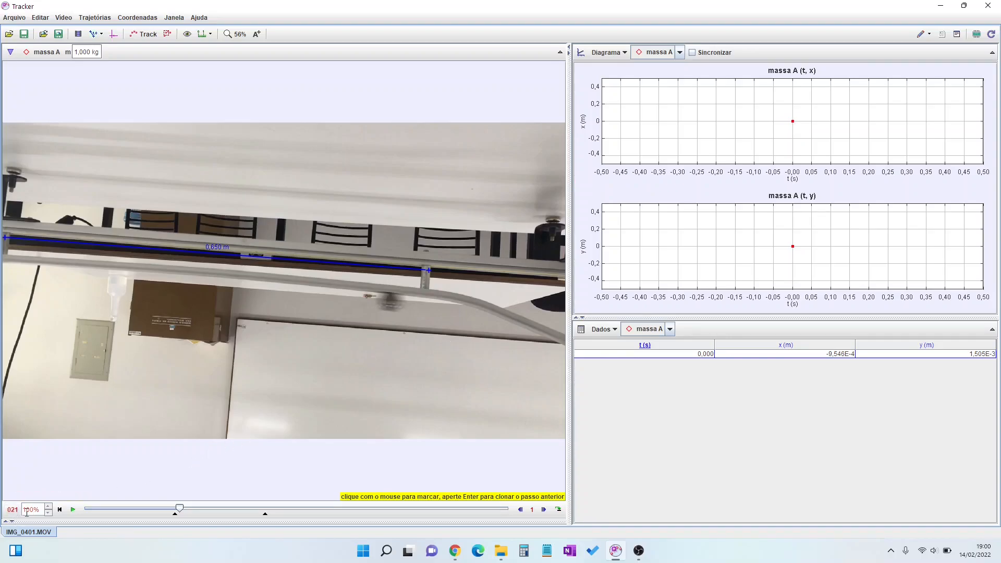
{"action": "left_click", "coordinate": [390, 302]}
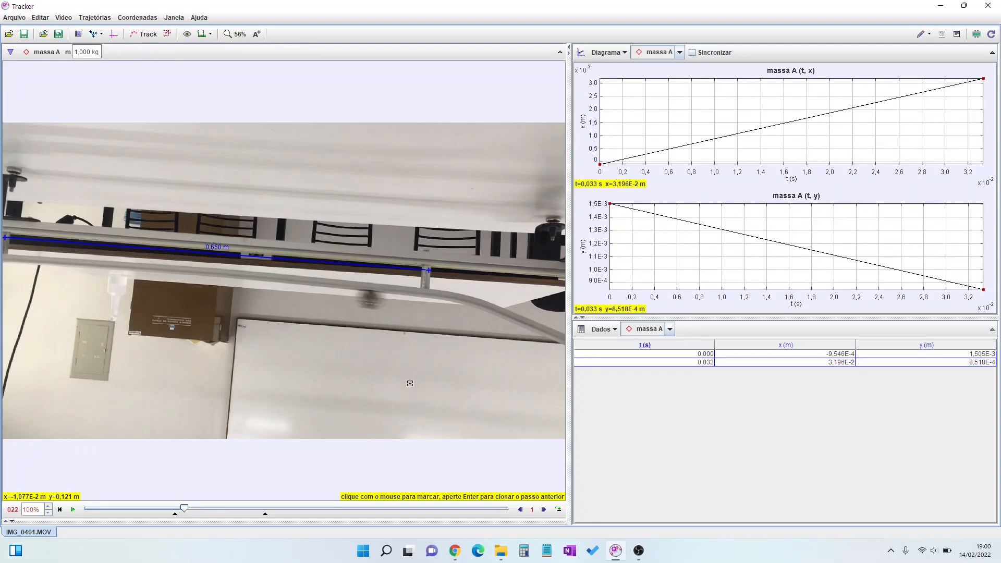
{"action": "left_click", "coordinate": [370, 299]}
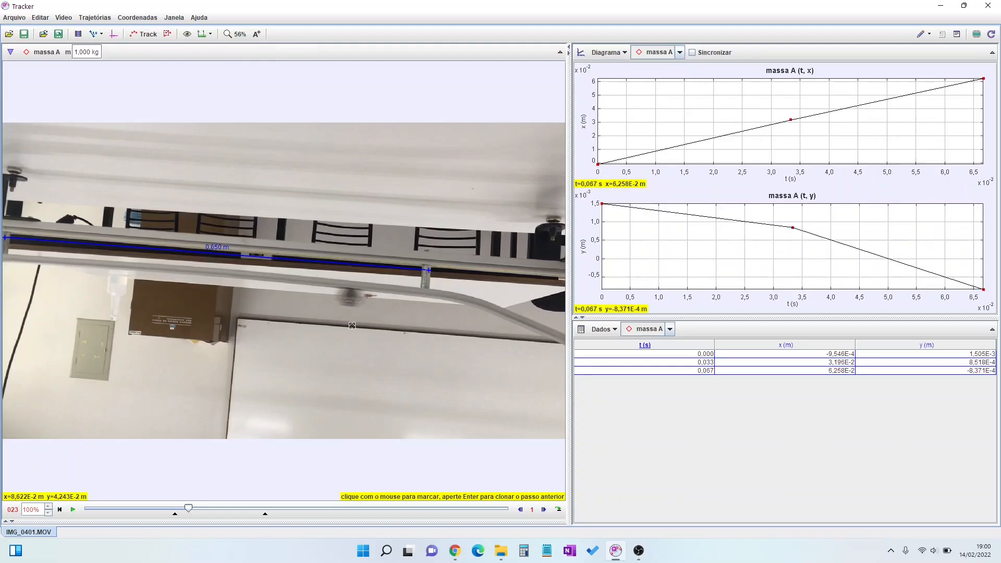
{"action": "left_click", "coordinate": [351, 297]}
{"action": "left_click", "coordinate": [331, 296]}
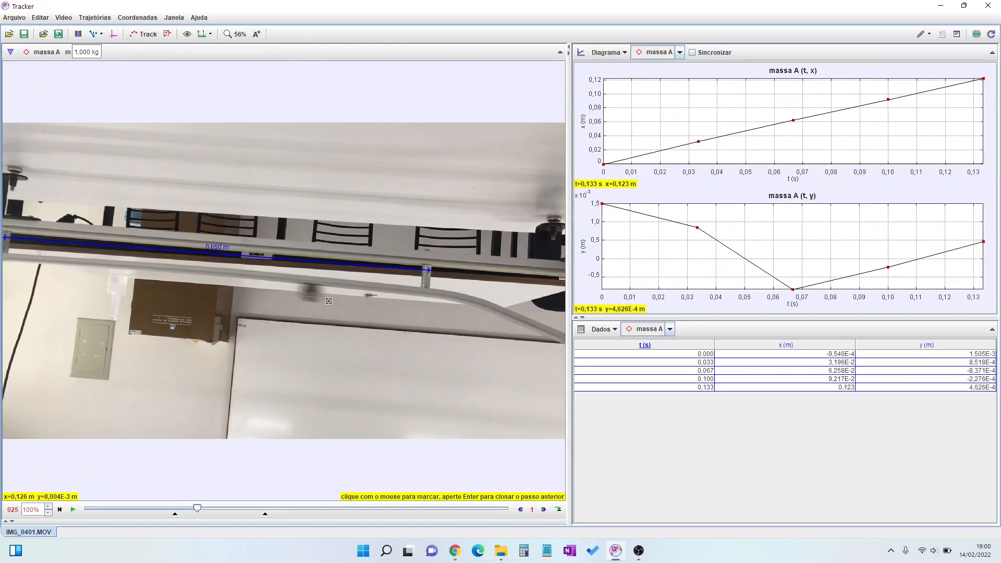
{"action": "left_click", "coordinate": [309, 293]}
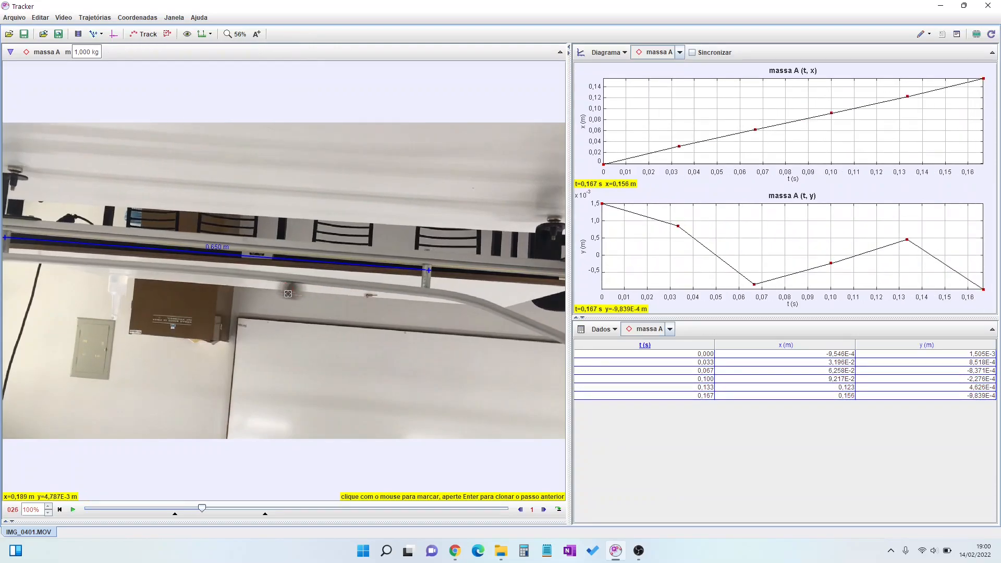
{"action": "left_click", "coordinate": [289, 291]}
{"action": "left_click", "coordinate": [268, 291]}
{"action": "left_click", "coordinate": [253, 292]}
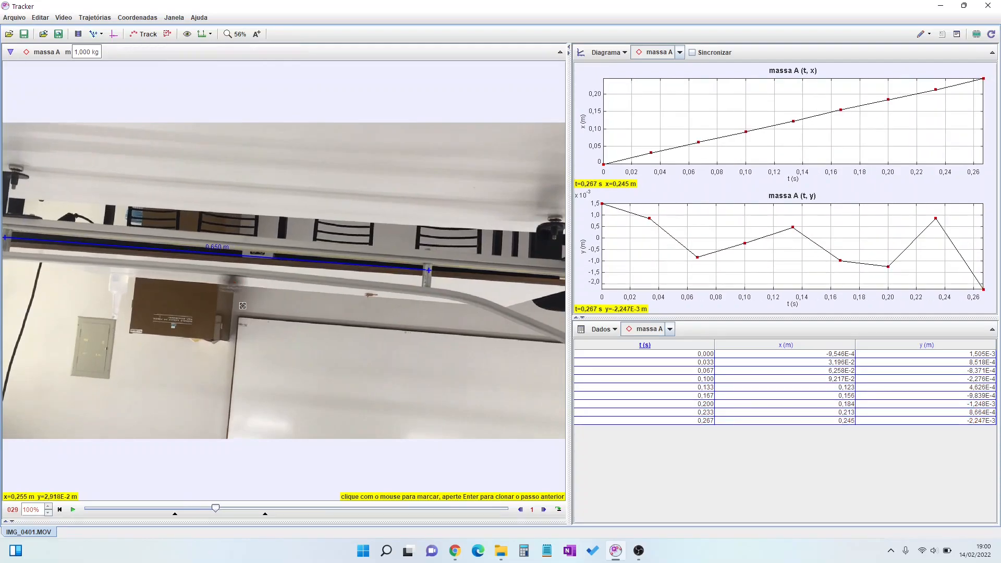
{"action": "left_click", "coordinate": [232, 284]}
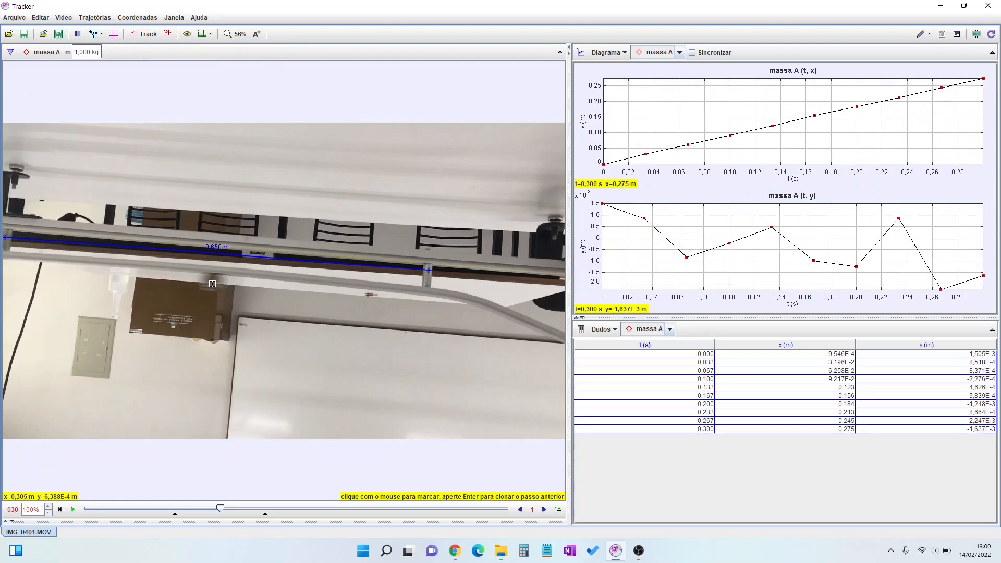
{"action": "left_click", "coordinate": [211, 291]}
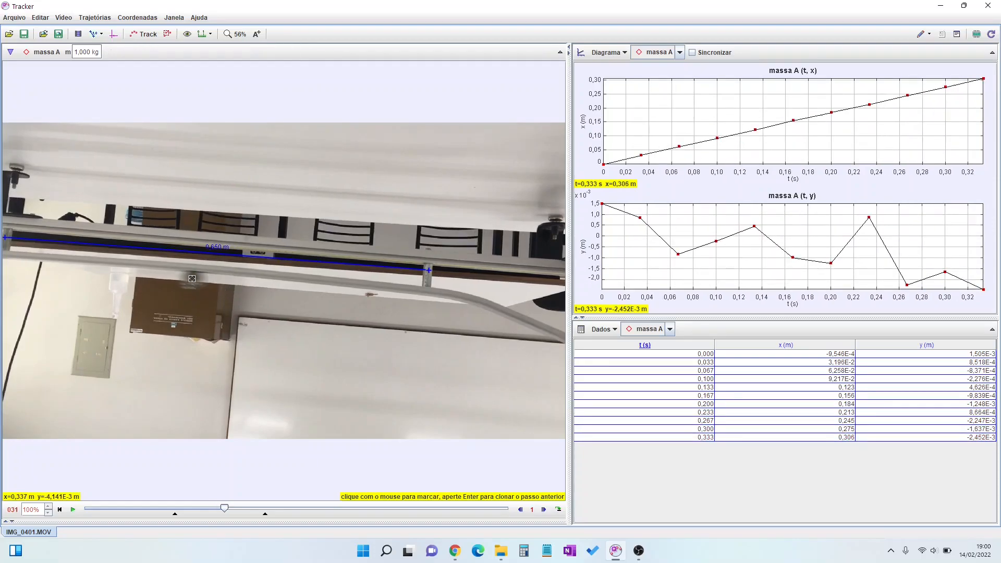
{"action": "left_click", "coordinate": [192, 280]}
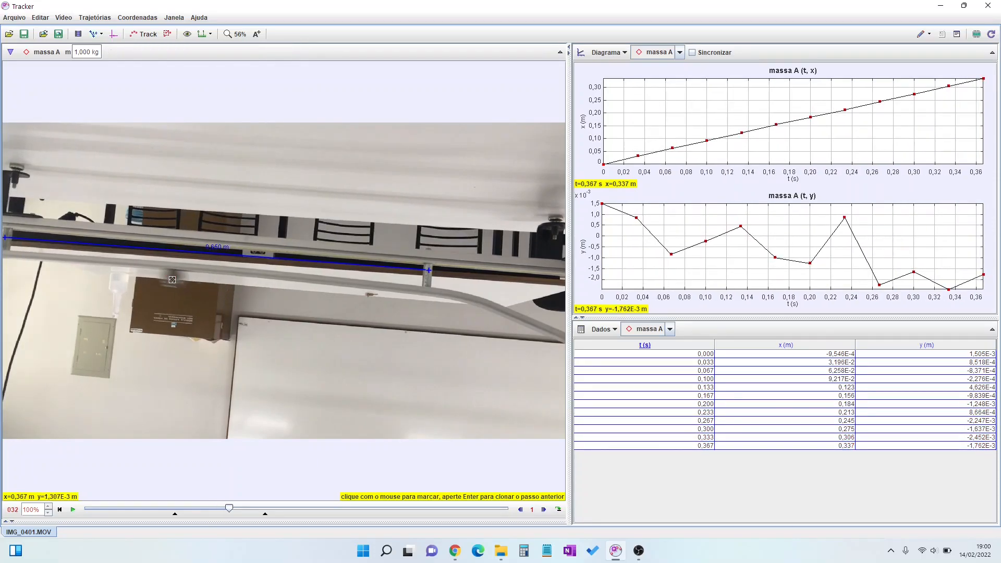
{"action": "left_click", "coordinate": [173, 281]}
{"action": "left_click", "coordinate": [153, 279]}
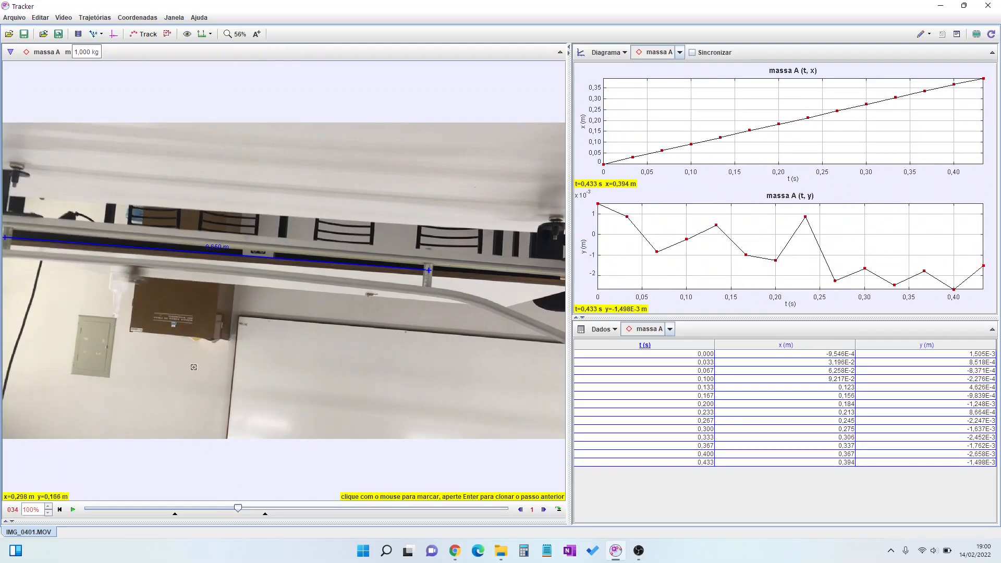
{"action": "left_click", "coordinate": [135, 275]}
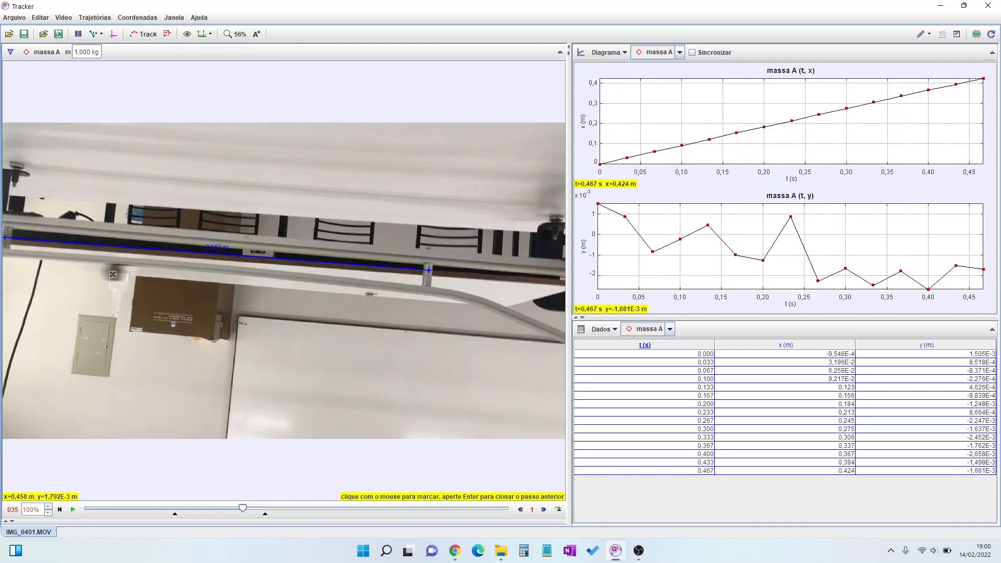
{"action": "left_click", "coordinate": [113, 275]}
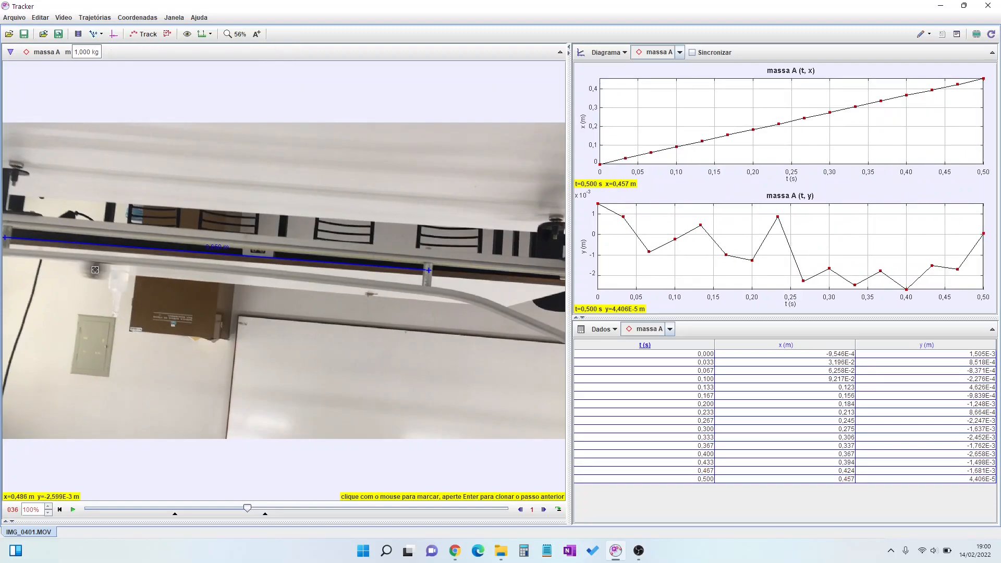
{"action": "left_click", "coordinate": [94, 276]}
{"action": "left_click", "coordinate": [74, 275]}
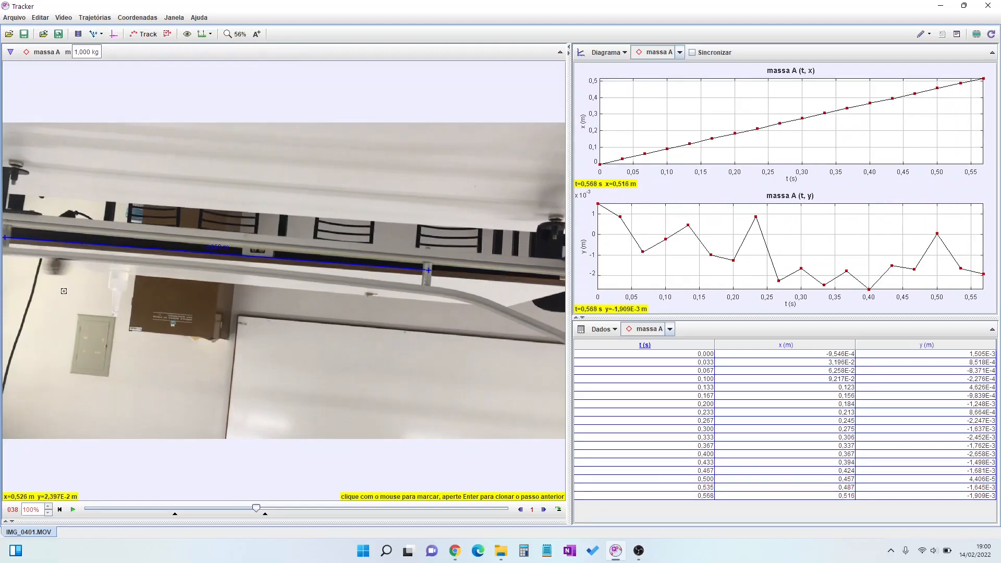
{"action": "left_click", "coordinate": [55, 266]}
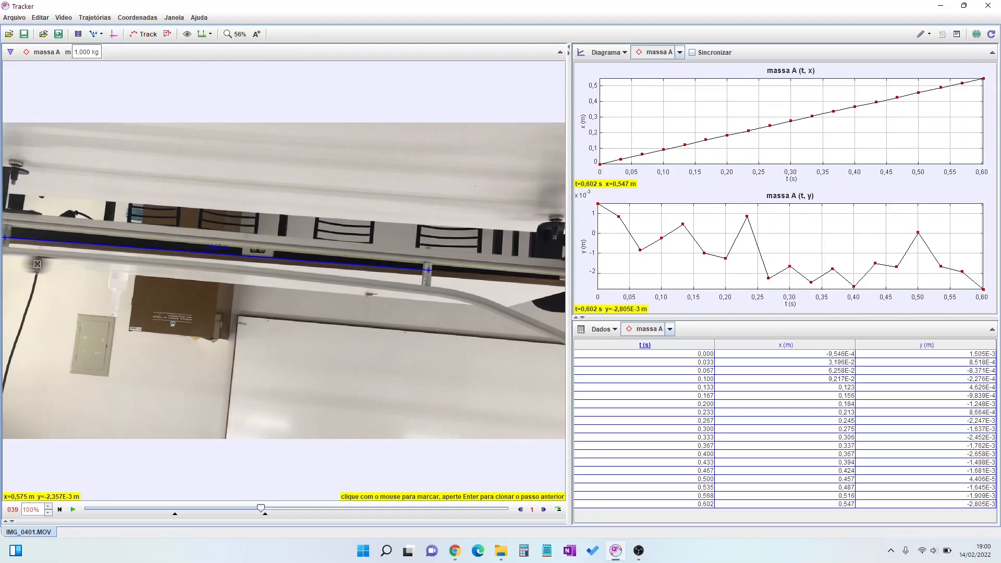
{"action": "left_click", "coordinate": [34, 272]}
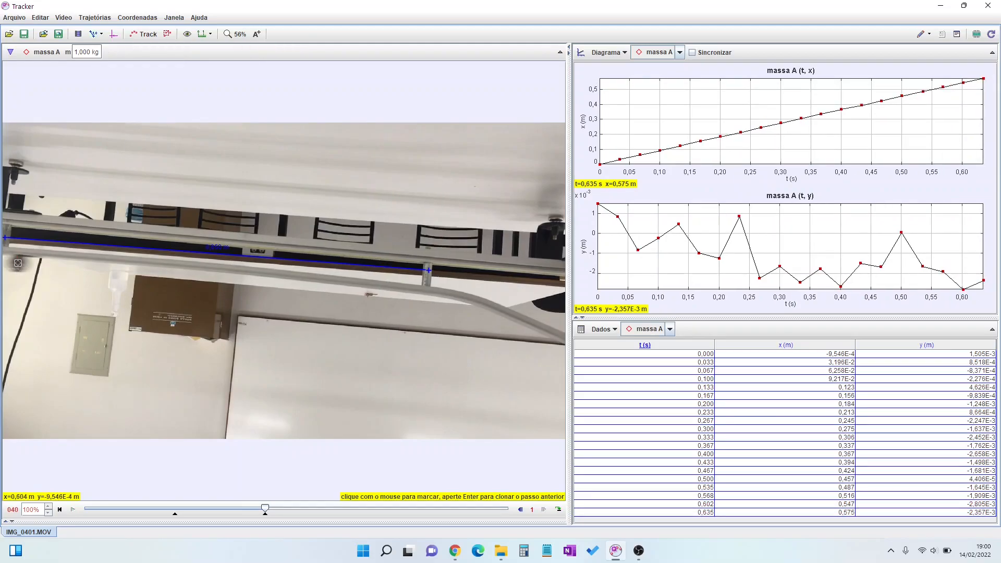
{"action": "left_click", "coordinate": [18, 263]}
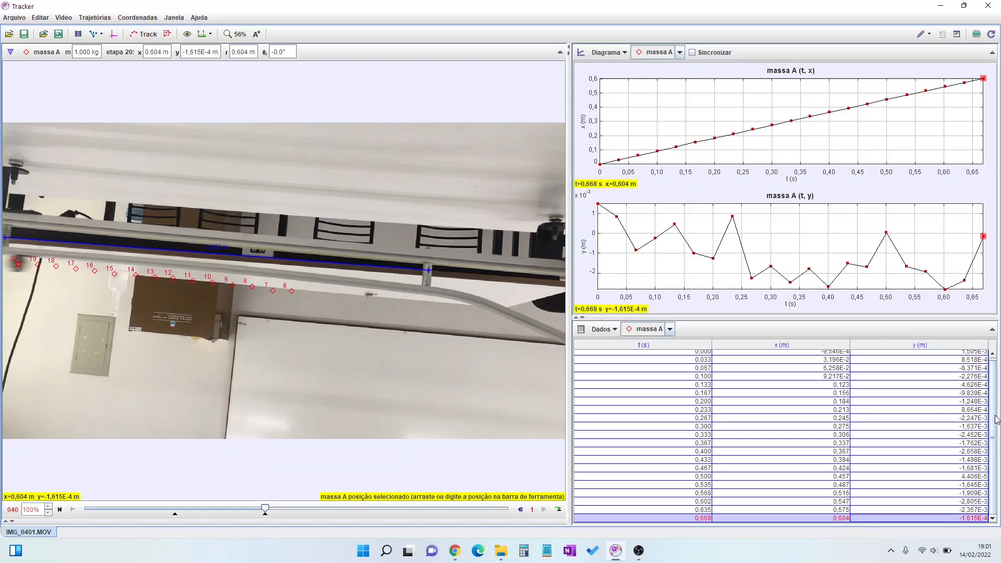
Select the time and x-position values of massa A in the data table, from 0,000 to 0,668 s.
{"action": "scroll", "coordinate": [994, 409], "scroll_direction": "up", "scroll_amount": 1}
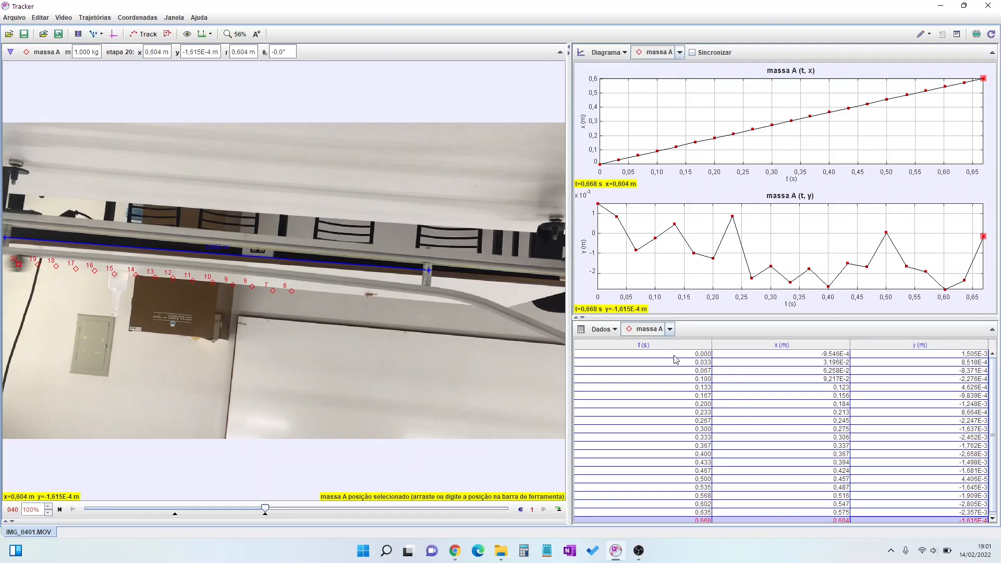
{"action": "left_click_drag", "start_coordinate": [675, 357], "coordinate": [804, 521]}
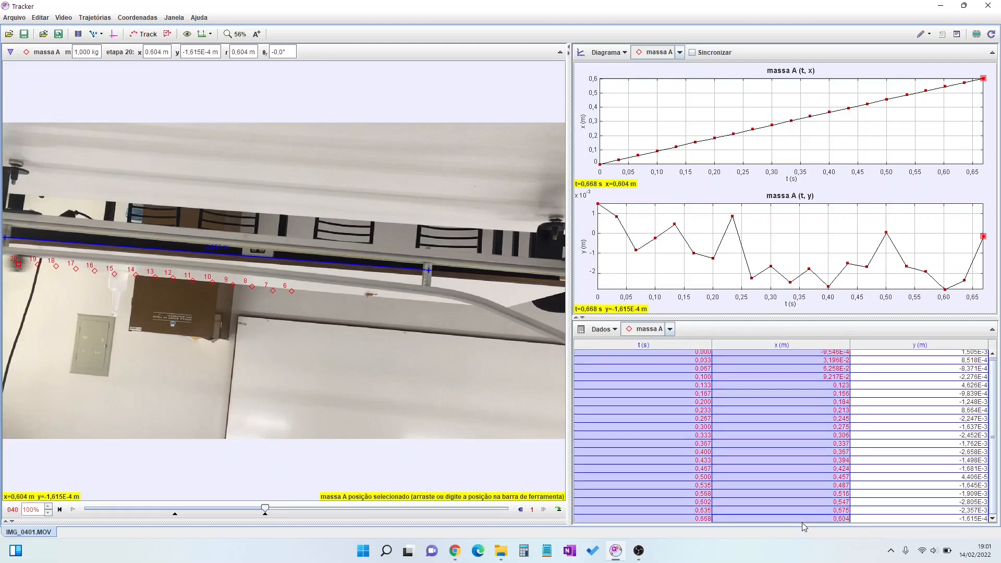
{"action": "scroll", "coordinate": [880, 440], "scroll_direction": "up", "scroll_amount": 1}
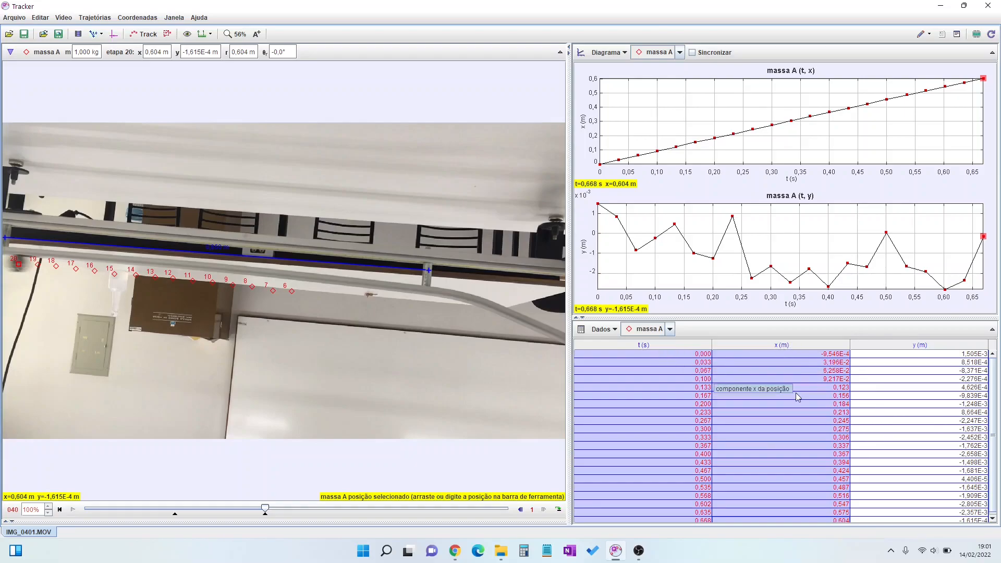
{"action": "scroll", "coordinate": [796, 396], "scroll_direction": "down", "scroll_amount": 1}
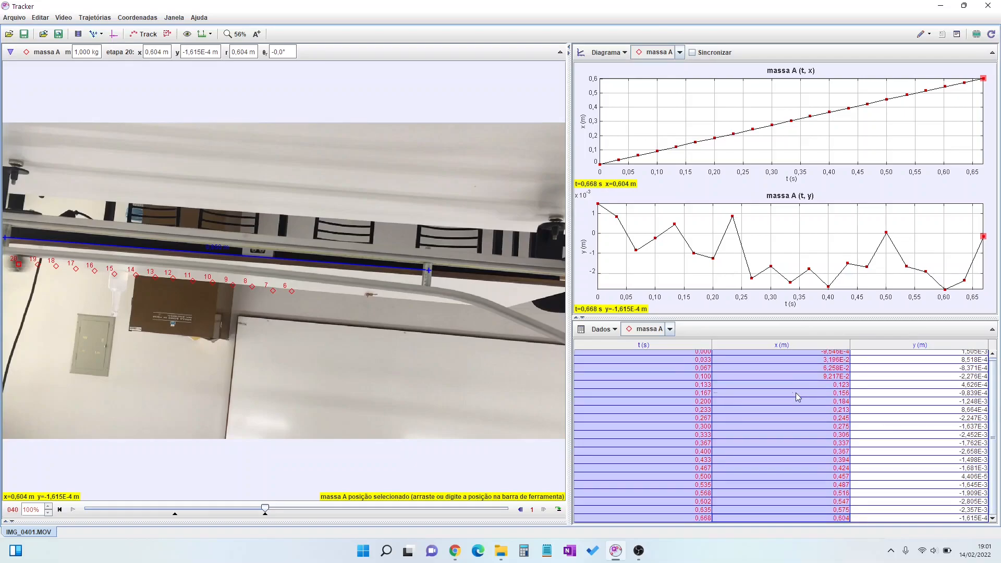
Show the coordinate axes again over the marked ball positions in the video.
{"action": "scroll", "coordinate": [794, 394], "scroll_direction": "up", "scroll_amount": 1}
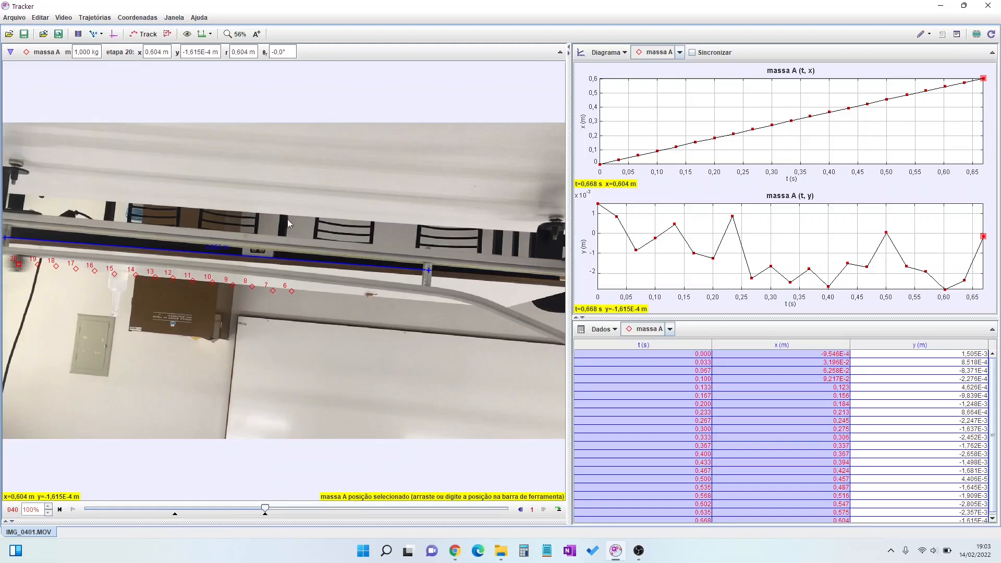
{"action": "left_click", "coordinate": [114, 35]}
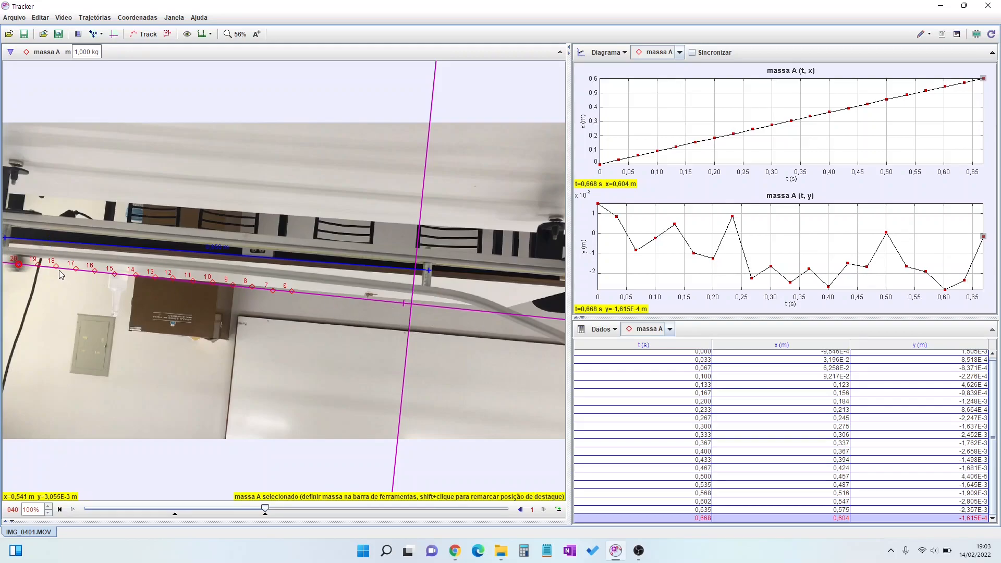
{"action": "left_click", "coordinate": [92, 36]}
{"action": "left_click", "coordinate": [92, 35]}
{"action": "left_click", "coordinate": [100, 19]}
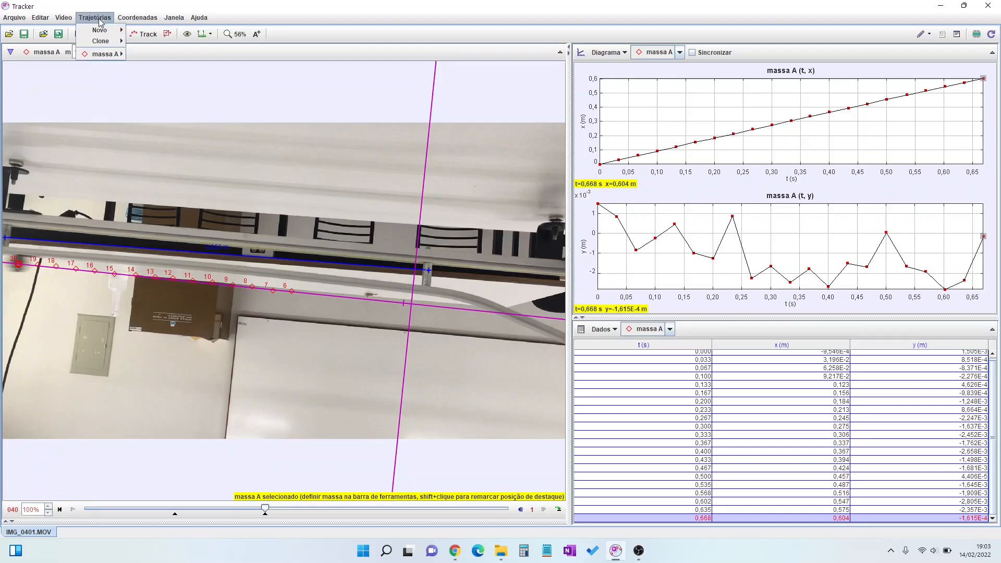
{"action": "mouse_move", "coordinate": [99, 31]}
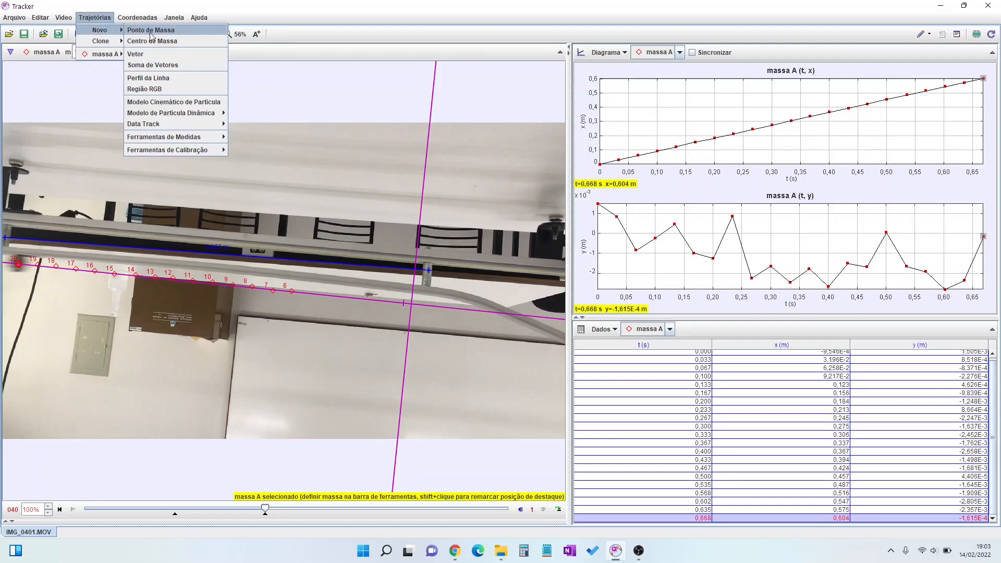
{"action": "left_click", "coordinate": [200, 7]}
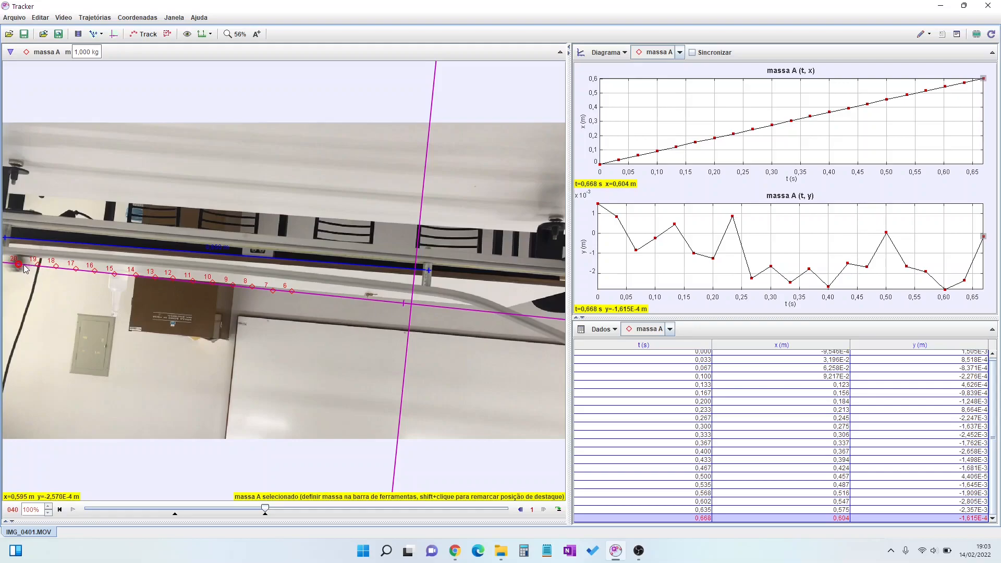
Reselect the time and x-position columns of massa A in the data table, covering all rows from 0,000 to 0,668 s.
{"action": "scroll", "coordinate": [833, 506], "scroll_direction": "up", "scroll_amount": 1}
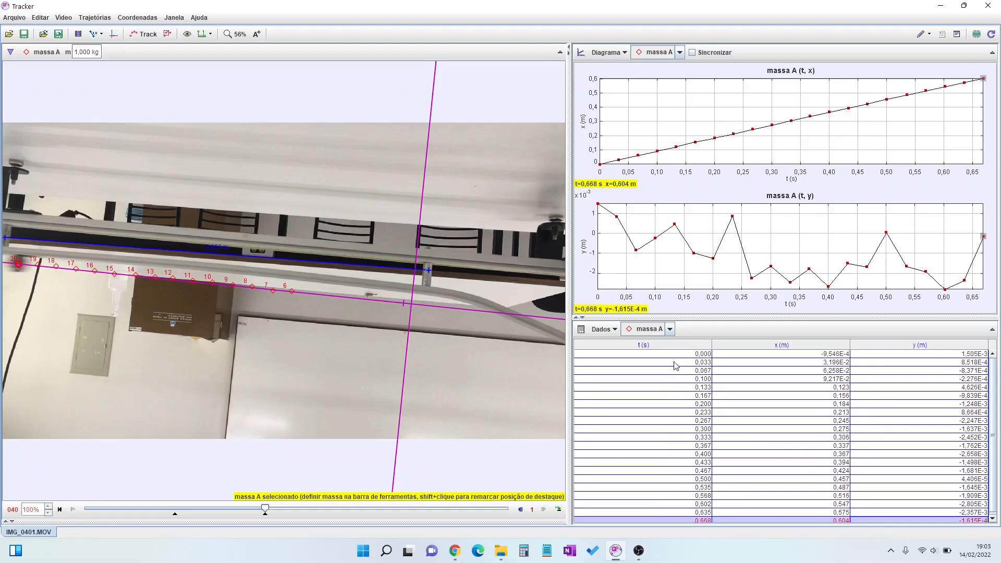
{"action": "left_click_drag", "start_coordinate": [676, 355], "coordinate": [801, 532]}
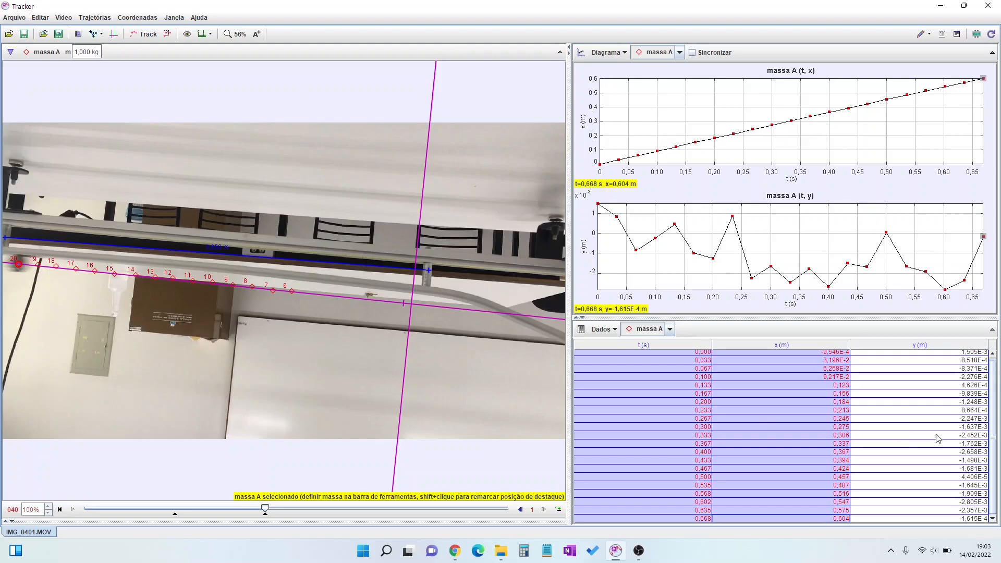
{"action": "left_click_drag", "start_coordinate": [992, 443], "coordinate": [991, 440]}
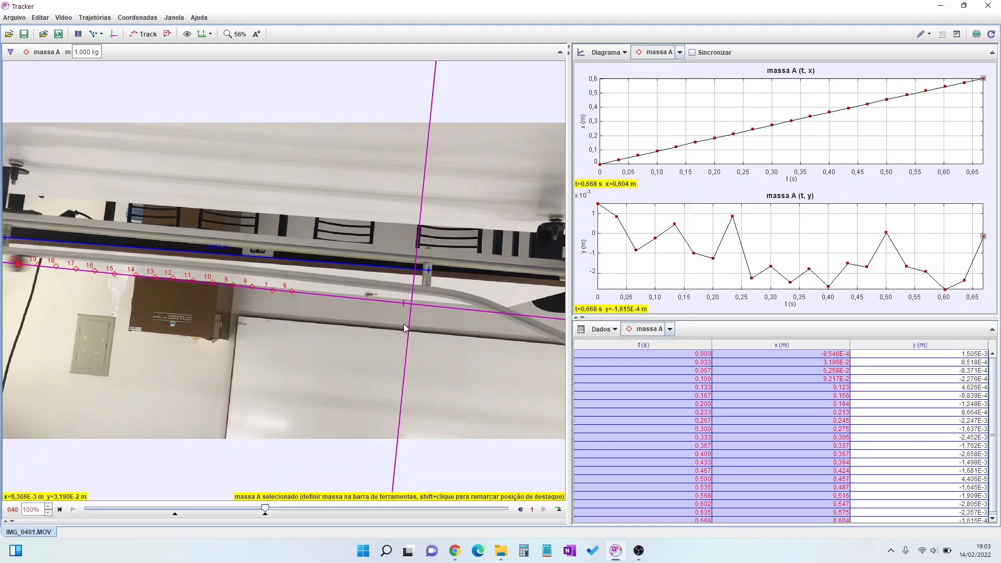
{"action": "scroll", "coordinate": [763, 431], "scroll_direction": "down", "scroll_amount": 1}
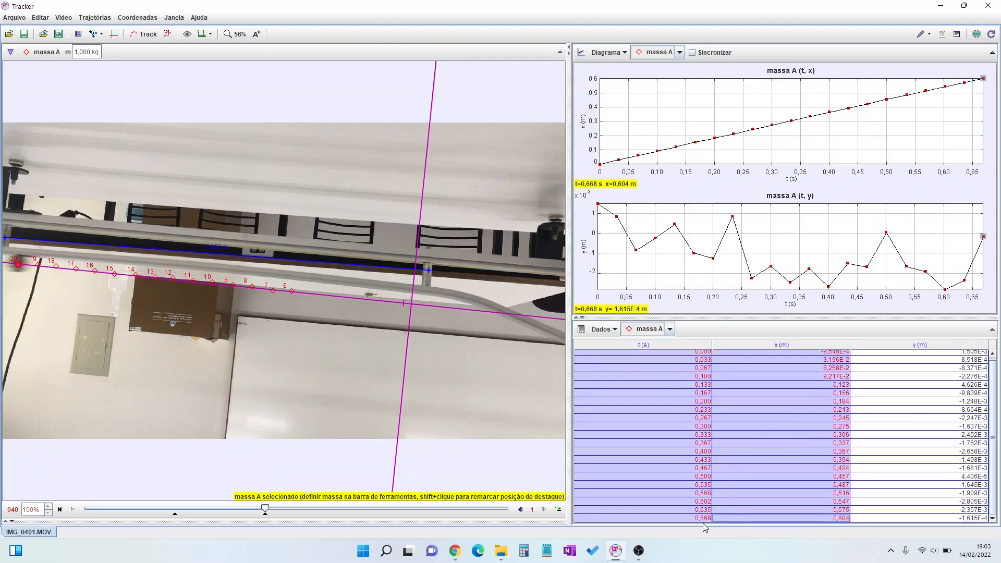
{"action": "scroll", "coordinate": [766, 485], "scroll_direction": "up", "scroll_amount": 1}
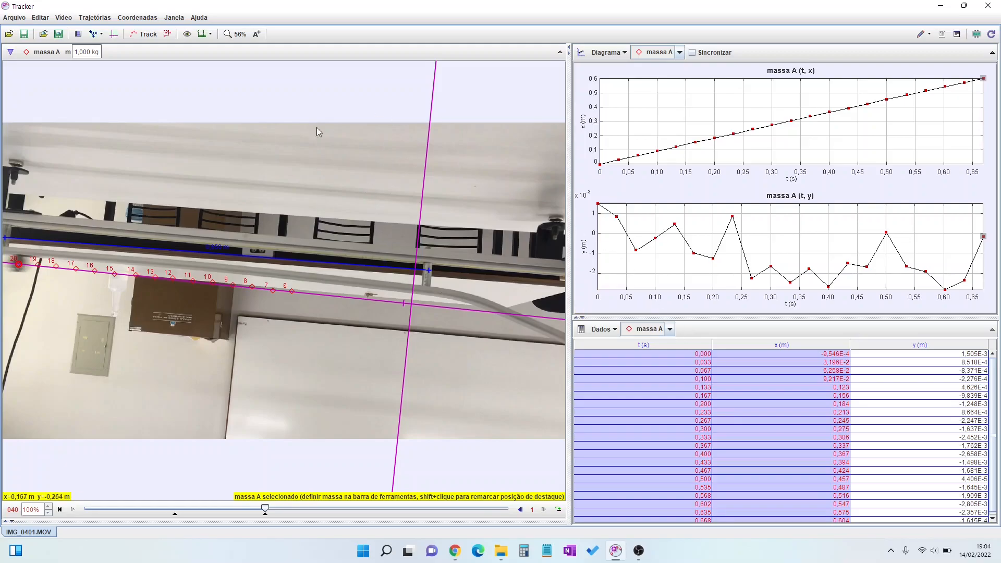
Switch to Chrome to view the Tracker home page at physlets.org/tracker.
{"action": "mouse_move", "coordinate": [455, 544]}
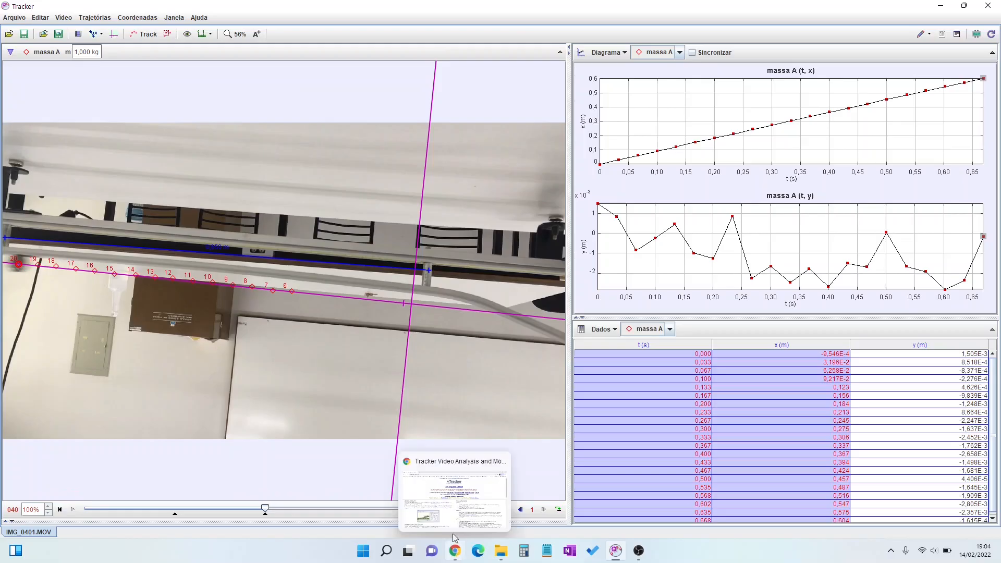
{"action": "left_click", "coordinate": [451, 525]}
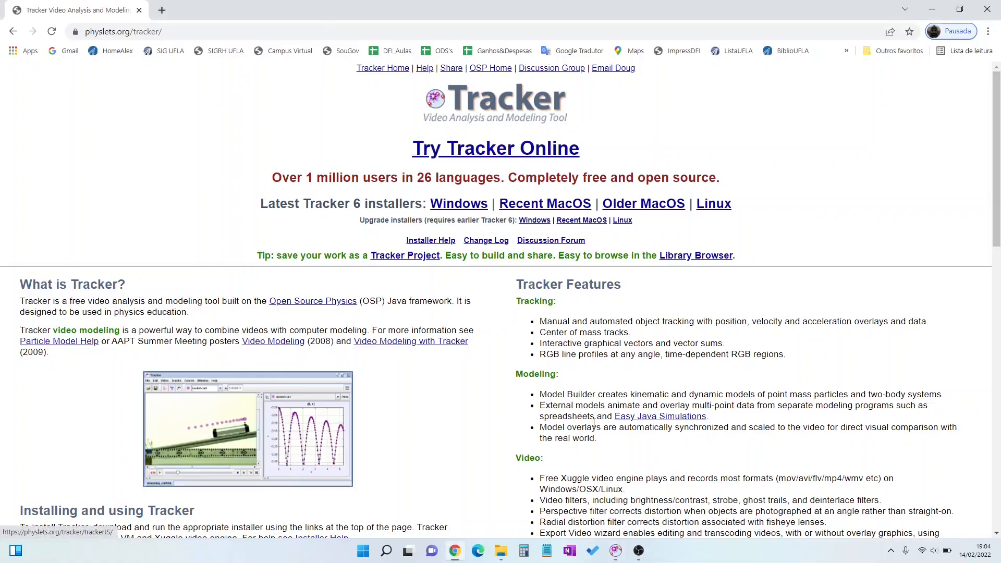
{"action": "mouse_move", "coordinate": [639, 552]}
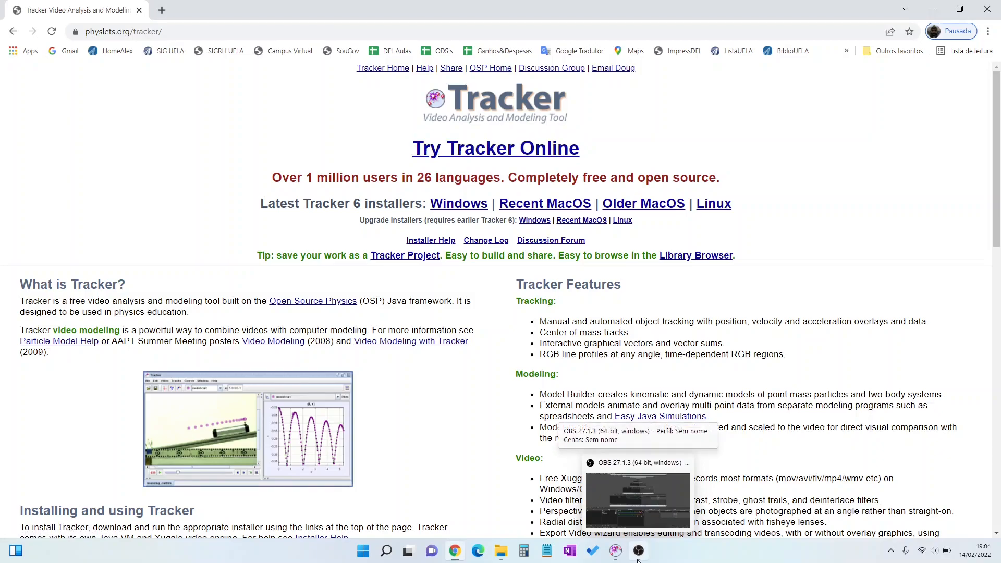